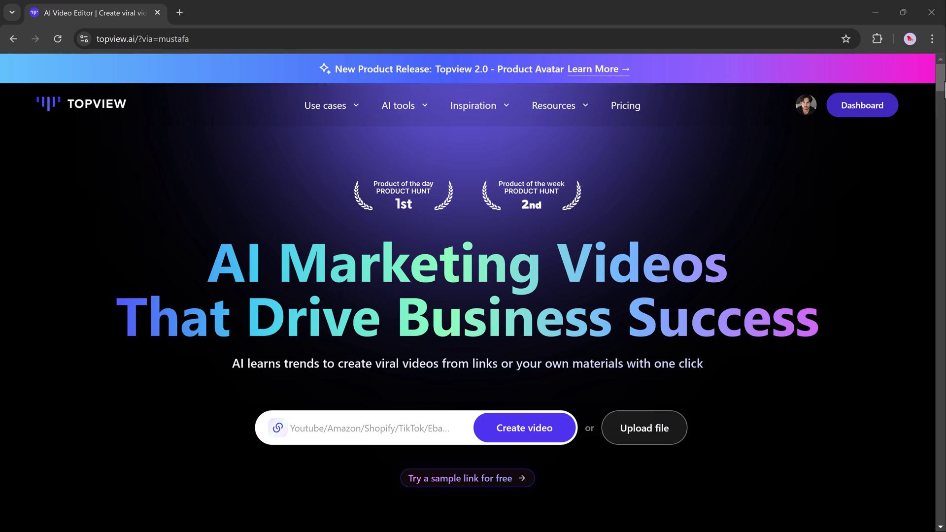
- Scroll through the TopView landing page features to the bottom banner and start for free
scroll(452, 338, down, 10)
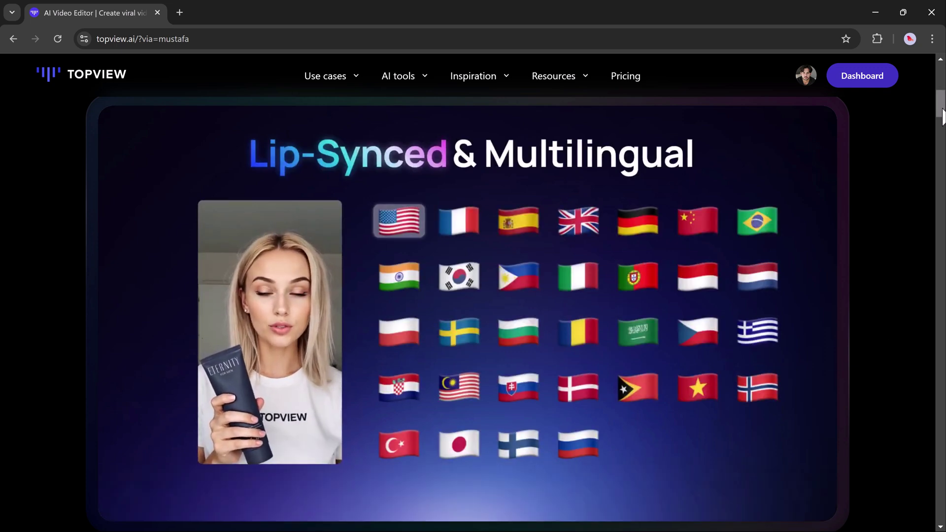
drag(941, 109, 942, 192)
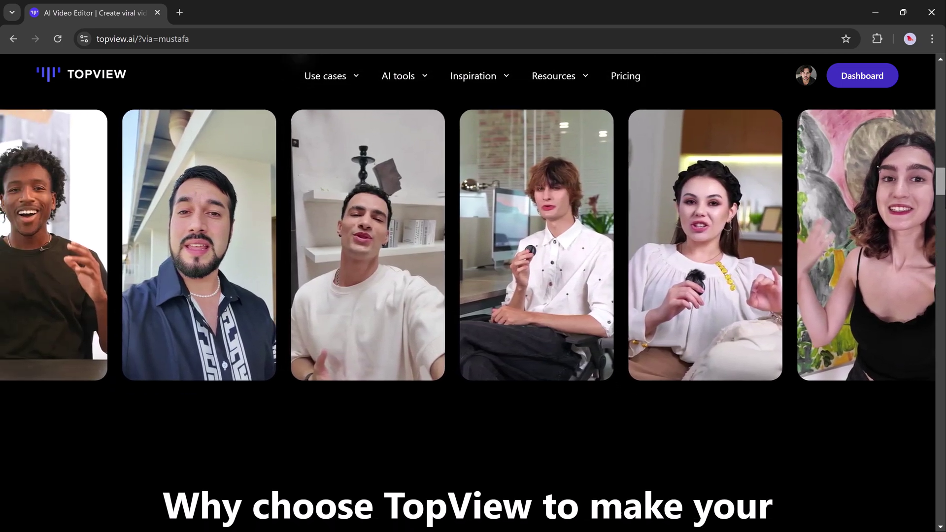
drag(943, 192, 942, 222)
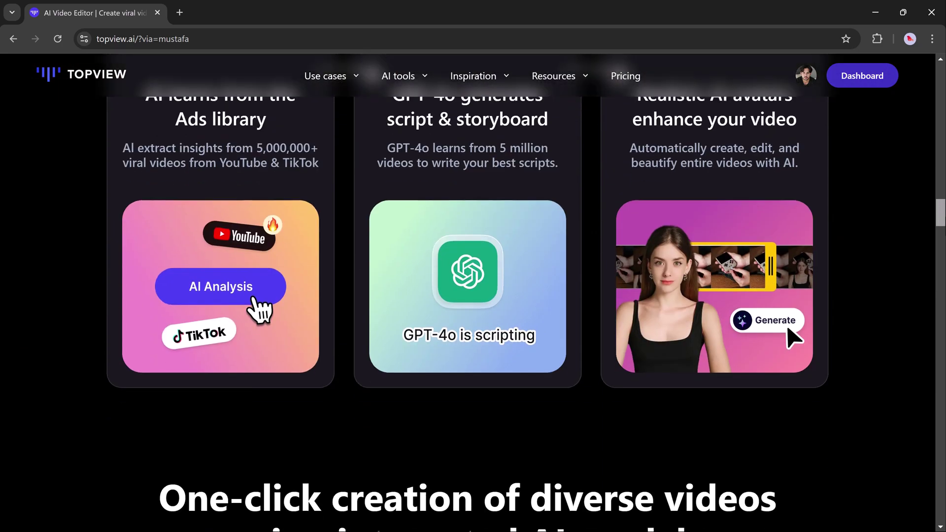
scroll(473, 295, down, 8)
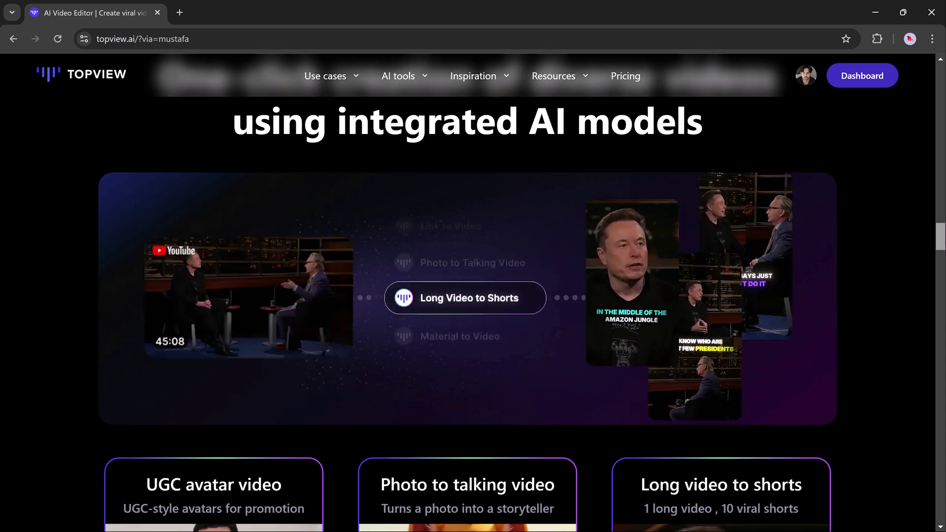
scroll(472, 296, down, 1)
scroll(473, 296, down, 15)
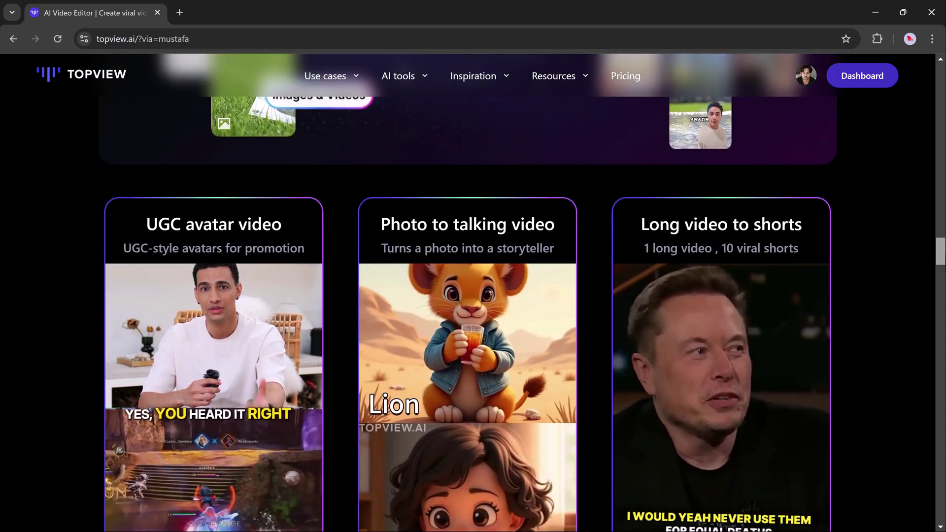
scroll(473, 296, down, 14)
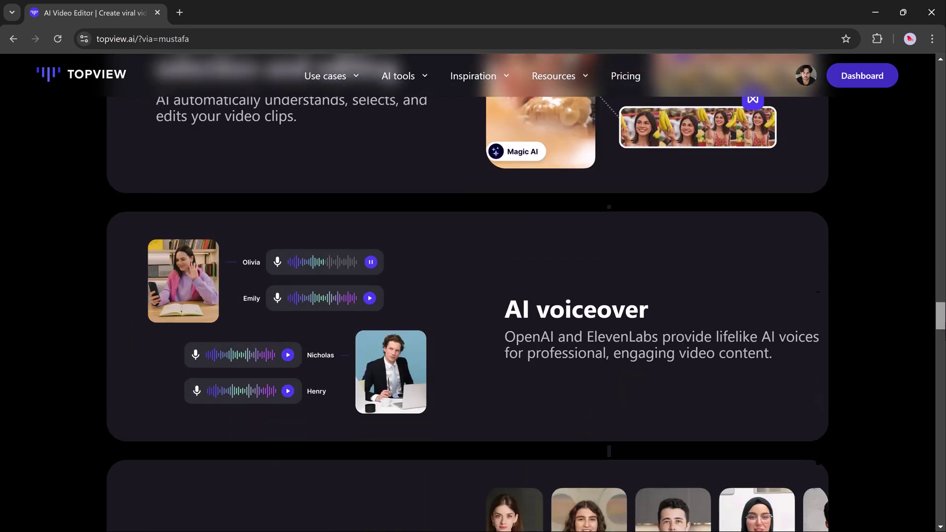
scroll(473, 295, down, 15)
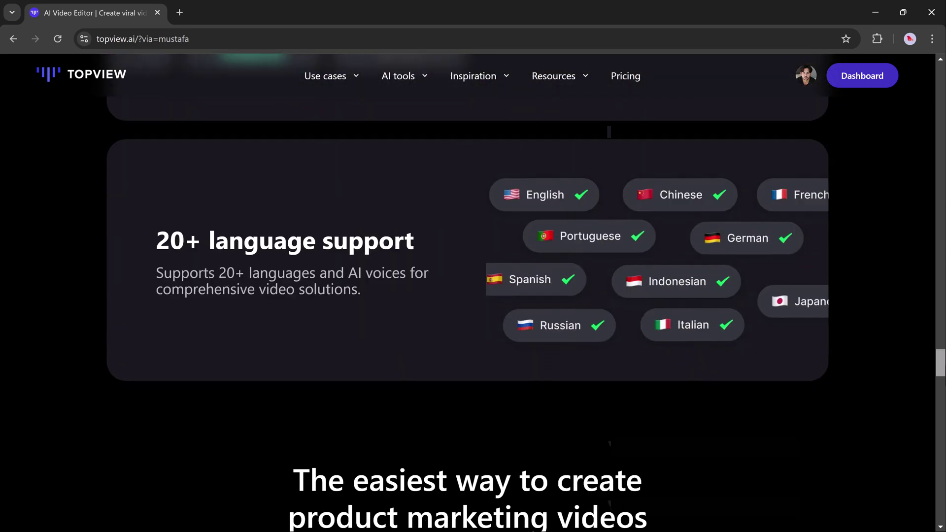
scroll(473, 296, down, 12)
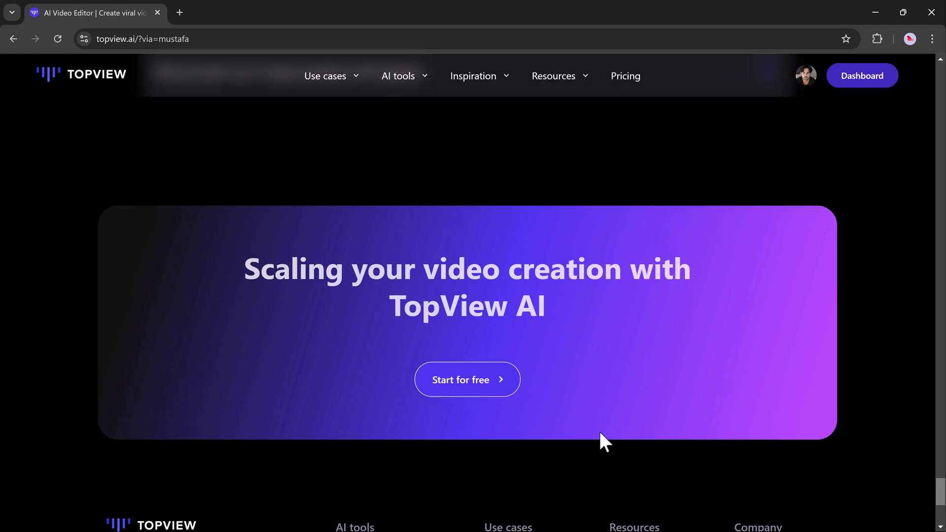
click(473, 394)
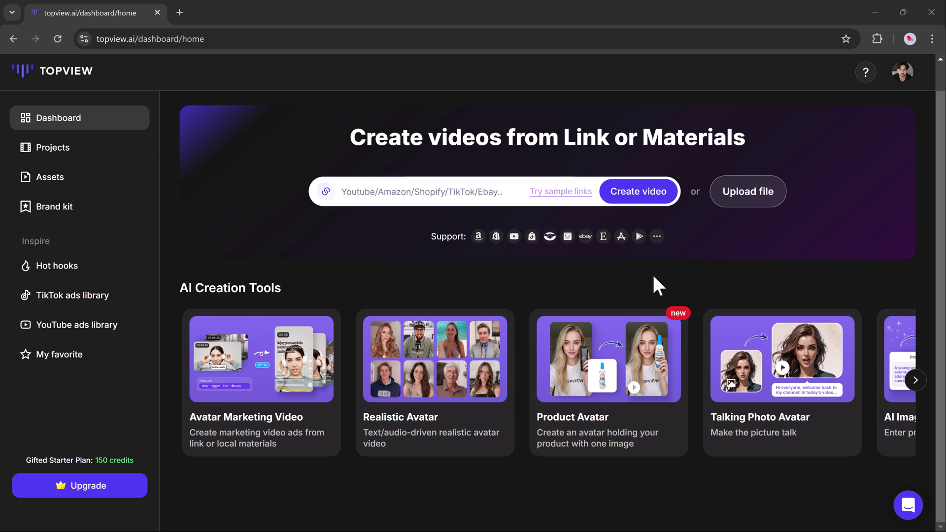
- Launch the Avatar Marketing Video tool from the dashboard's AI Creation Tools
click(368, 188)
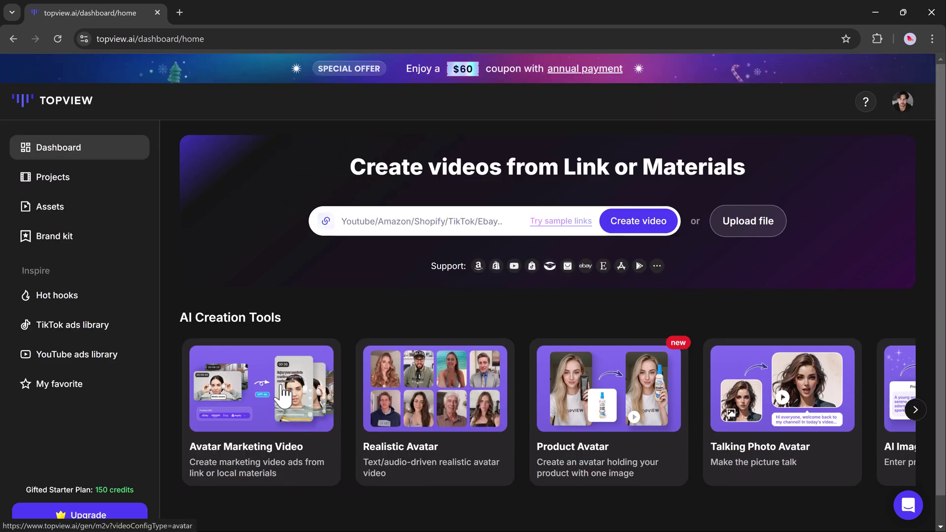
click(281, 393)
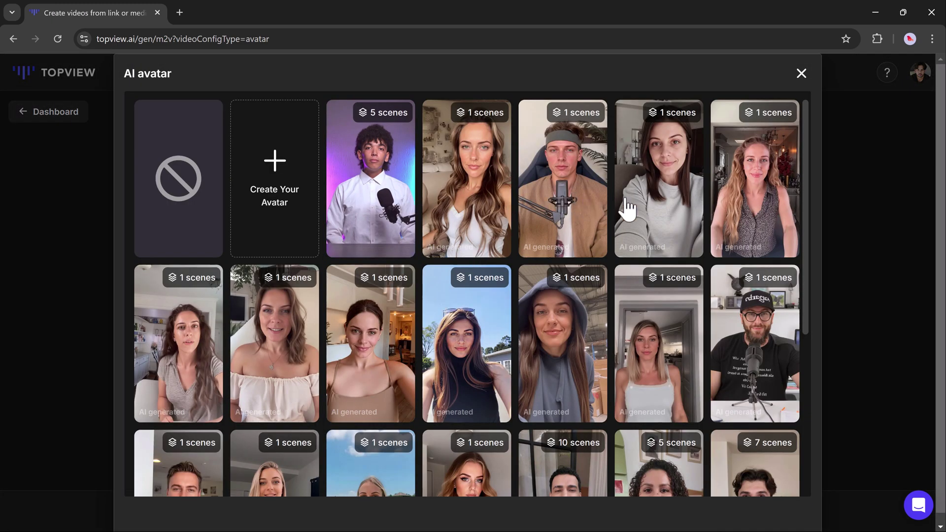
- Select Elias, the man in the grey shirt, from the avatar gallery and confirm
scroll(637, 211, down, 3)
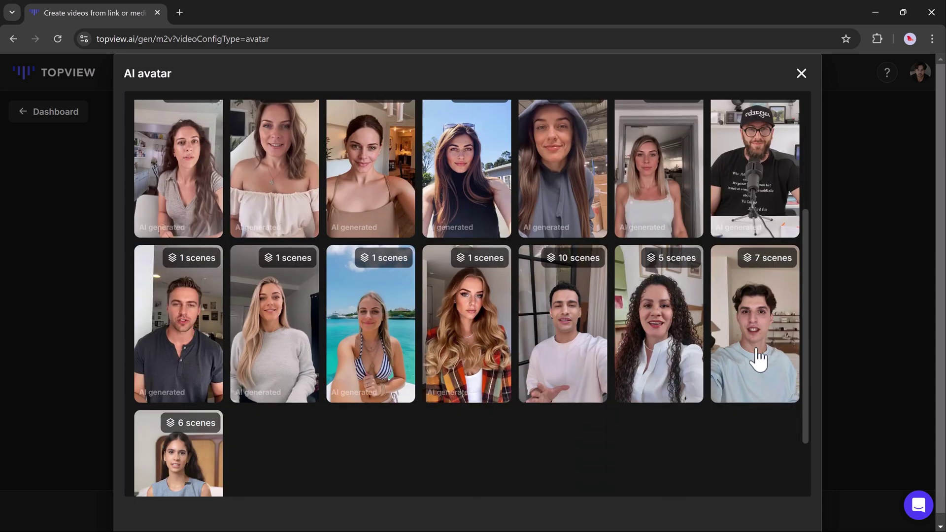
click(197, 345)
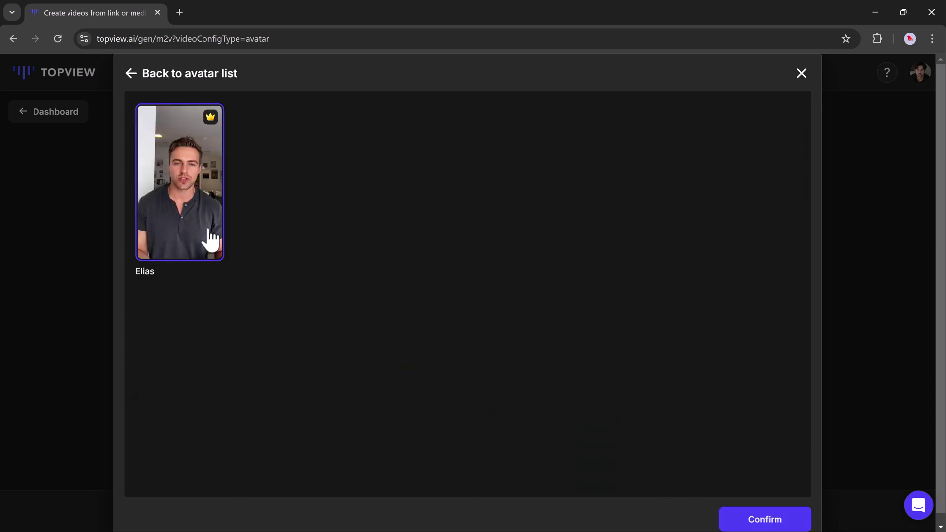
click(771, 525)
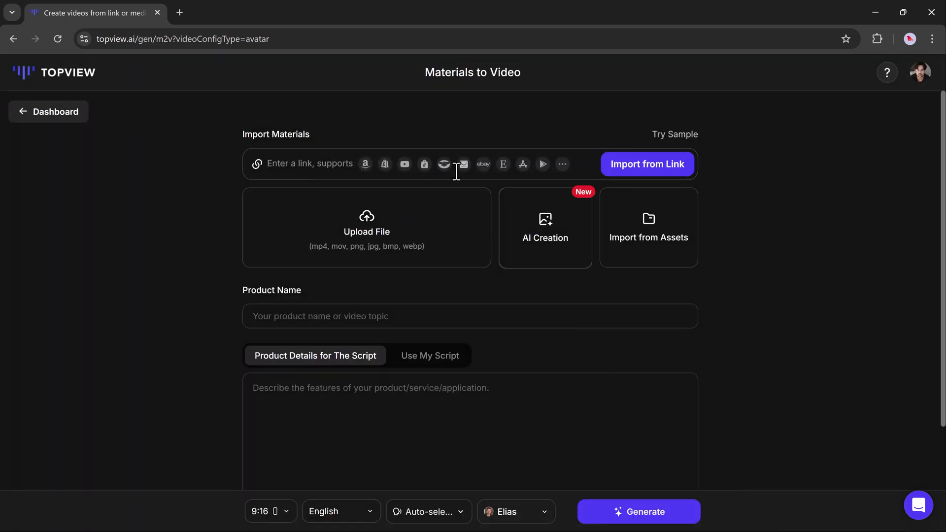
- Import the Fitbit Sense 2 Amazon listing from its product link, keeping all materials
click(370, 164)
click(670, 134)
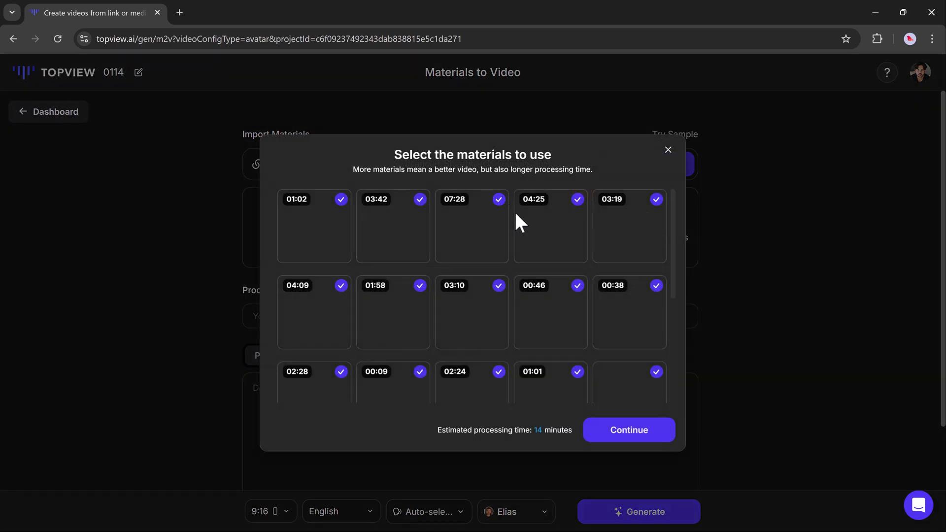
scroll(545, 253, down, 5)
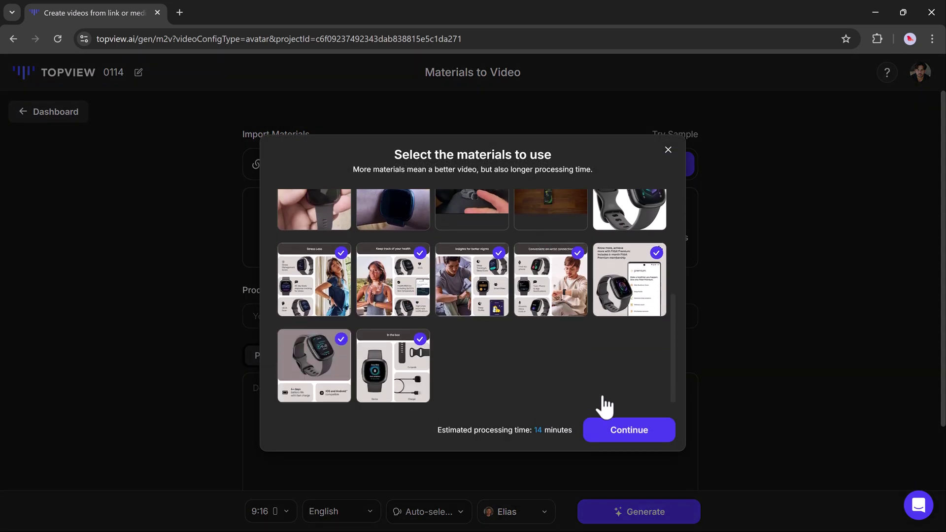
click(609, 427)
- Review the aspect ratio and script language options on the form without changing them
scroll(606, 251, down, 3)
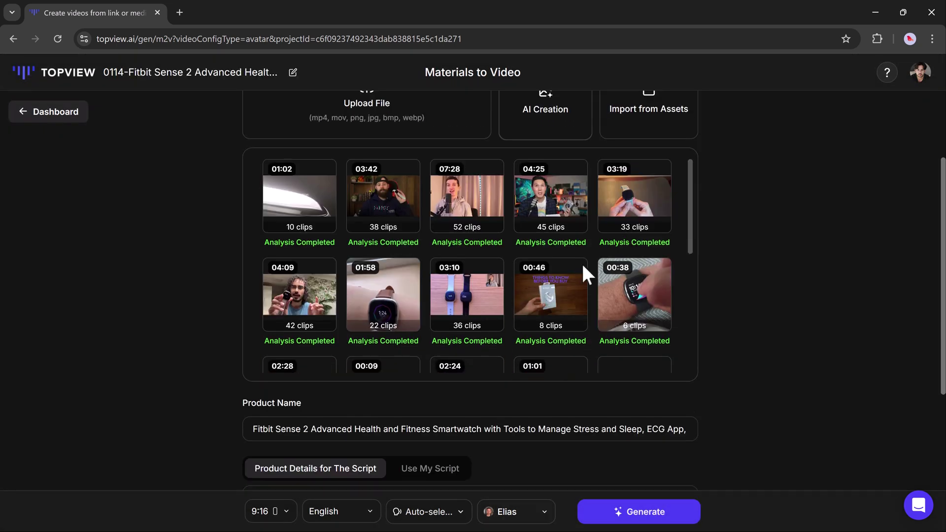
scroll(572, 271, down, 2)
scroll(480, 386, down, 4)
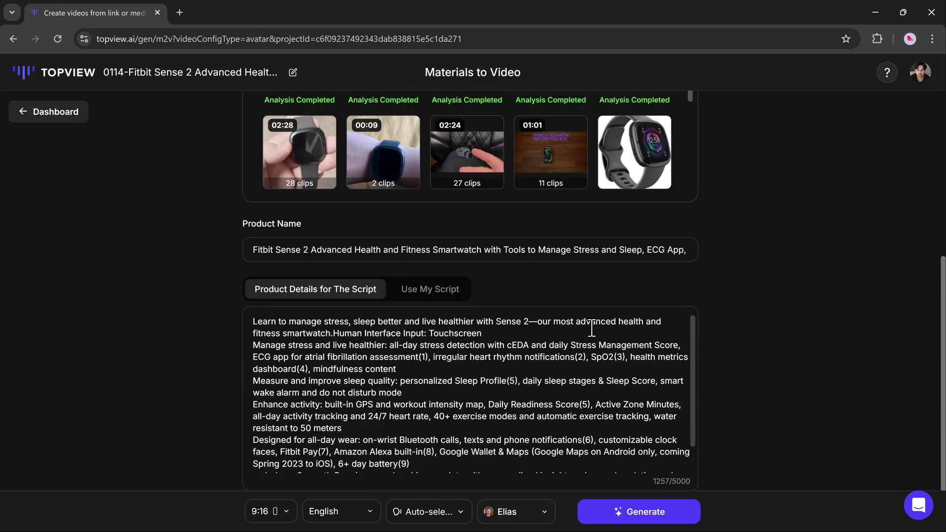
scroll(541, 320, down, 1)
scroll(767, 300, down, 2)
scroll(374, 363, up, 1)
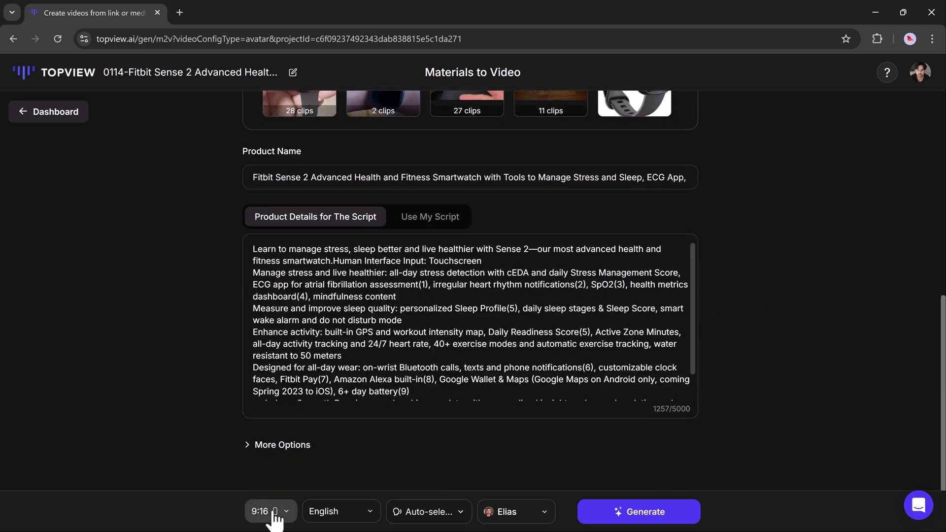
click(274, 517)
click(332, 515)
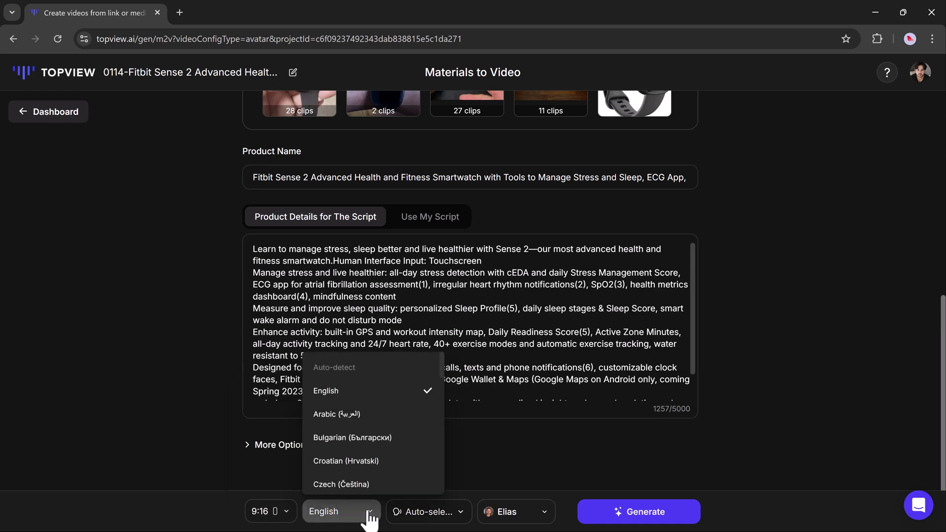
scroll(359, 414, down, 6)
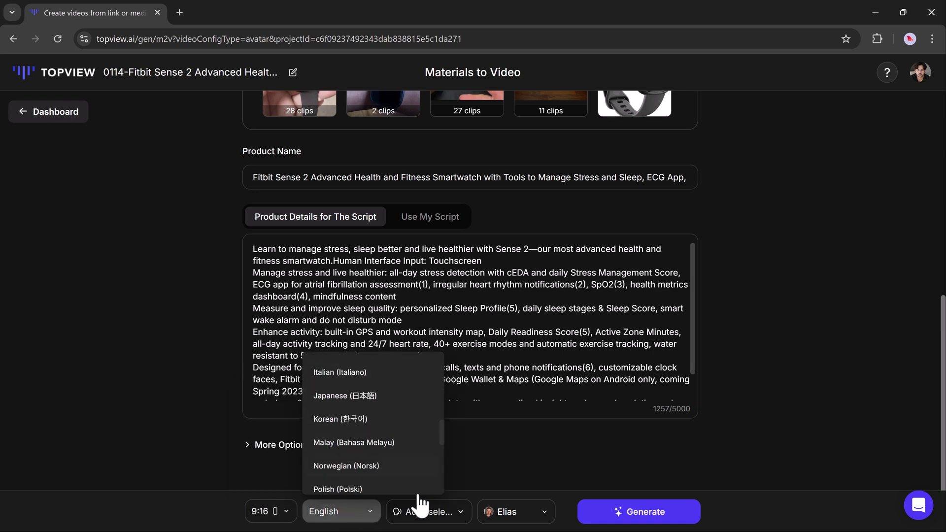
click(460, 512)
- Set Arnold, the middle-aged American male voice, as the voiceover
click(458, 513)
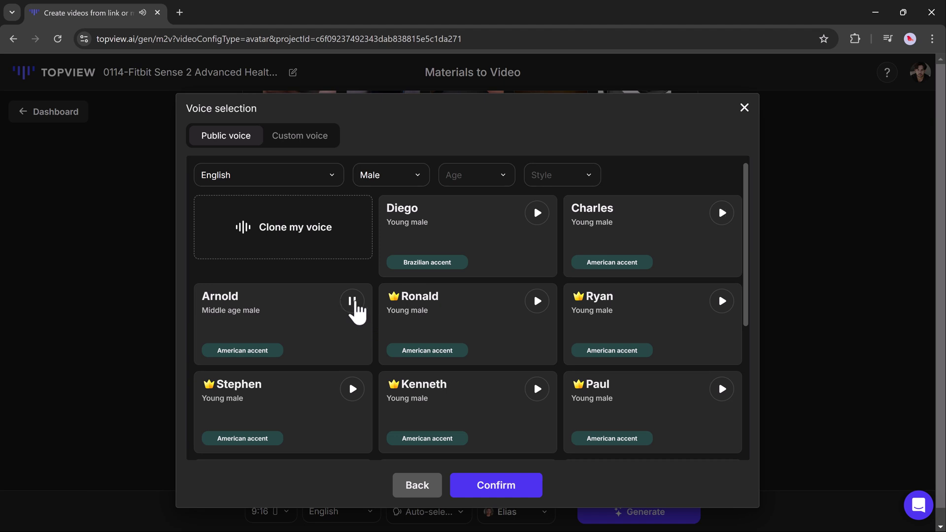
click(290, 318)
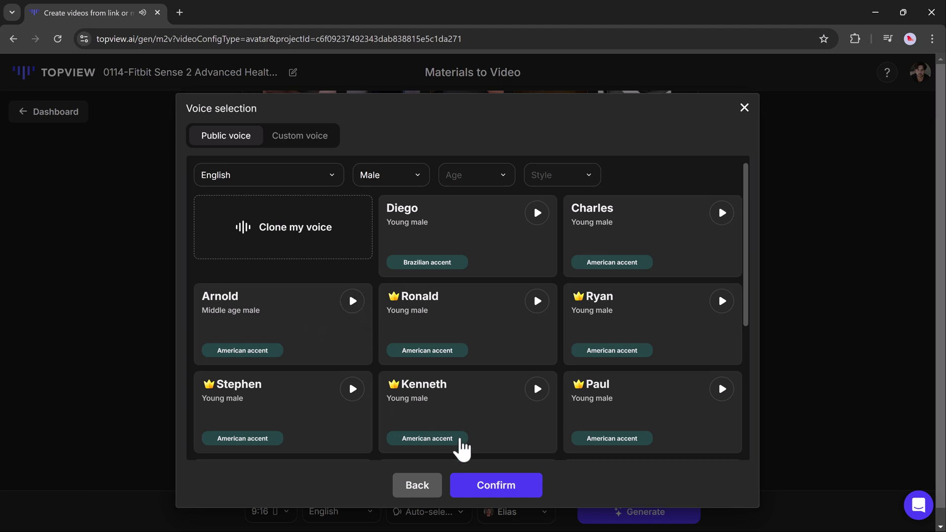
click(505, 490)
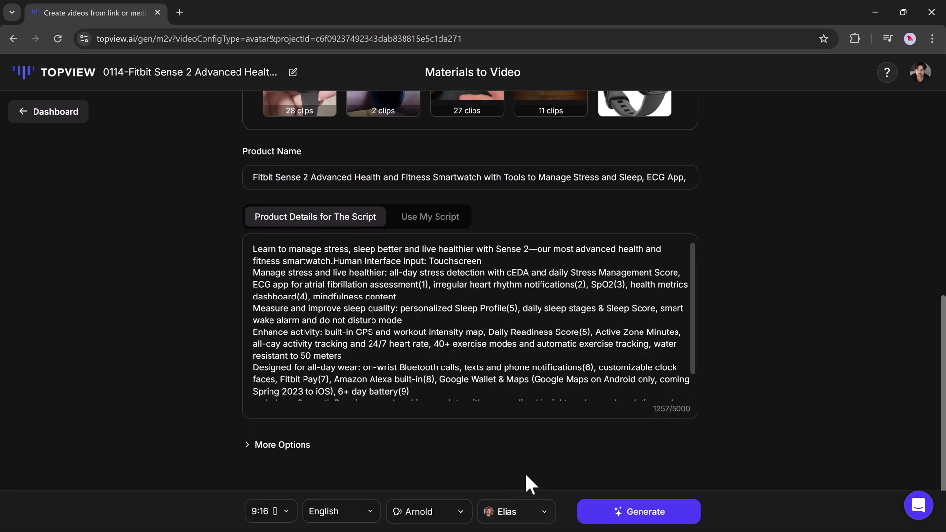
- Generate the Fitbit Sense 2 video and bring up export for the first 0:18 result
click(619, 512)
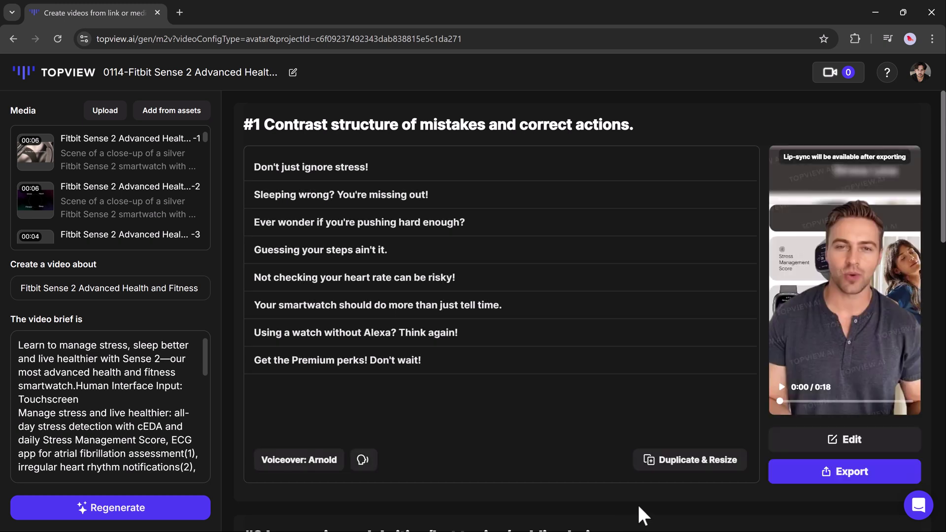
click(844, 475)
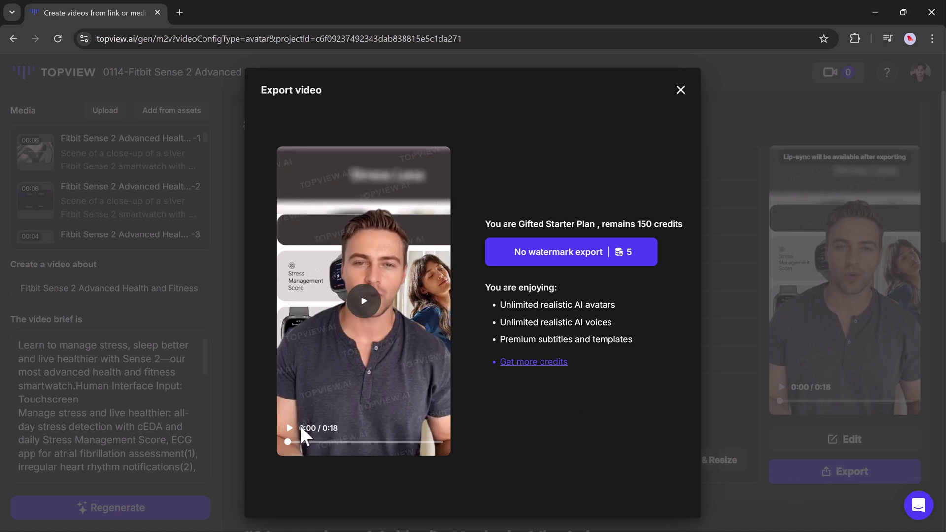
- Play the generated video's preview, then begin a new Realistic Avatar video
click(288, 432)
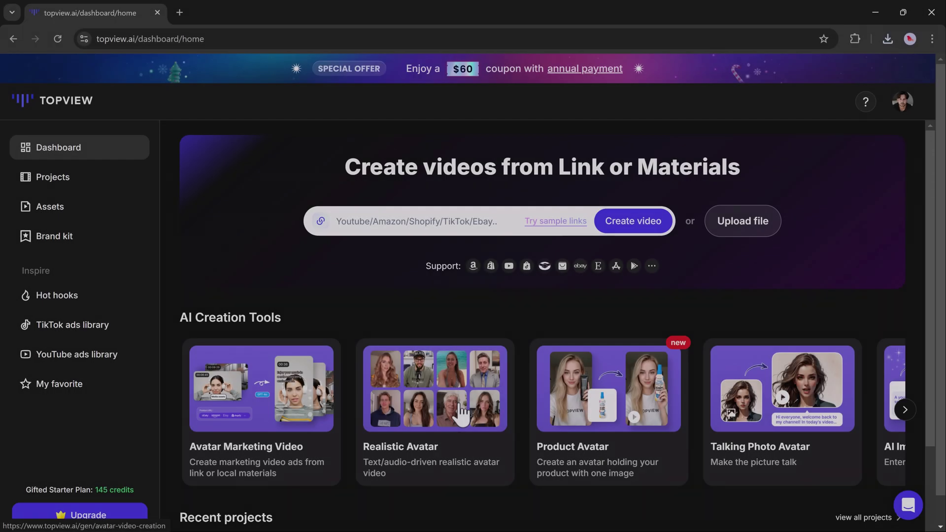
click(456, 411)
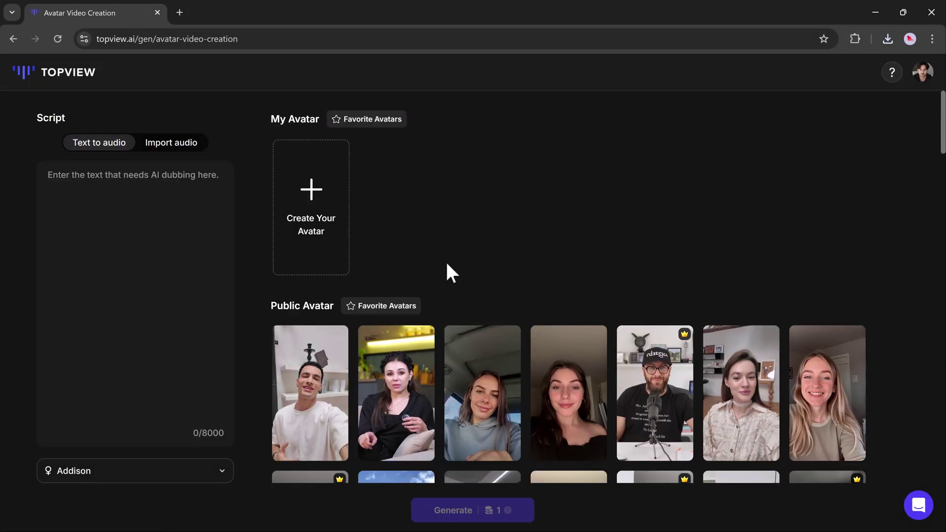
- Choose the sports-field man avatar and paste the 347-character meditation paragraph as the script
scroll(526, 291, down, 10)
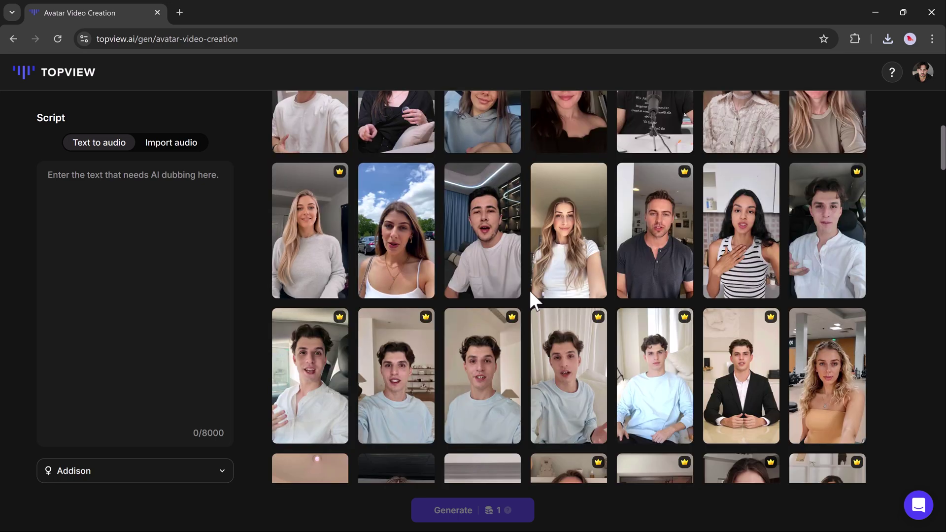
scroll(529, 291, down, 2)
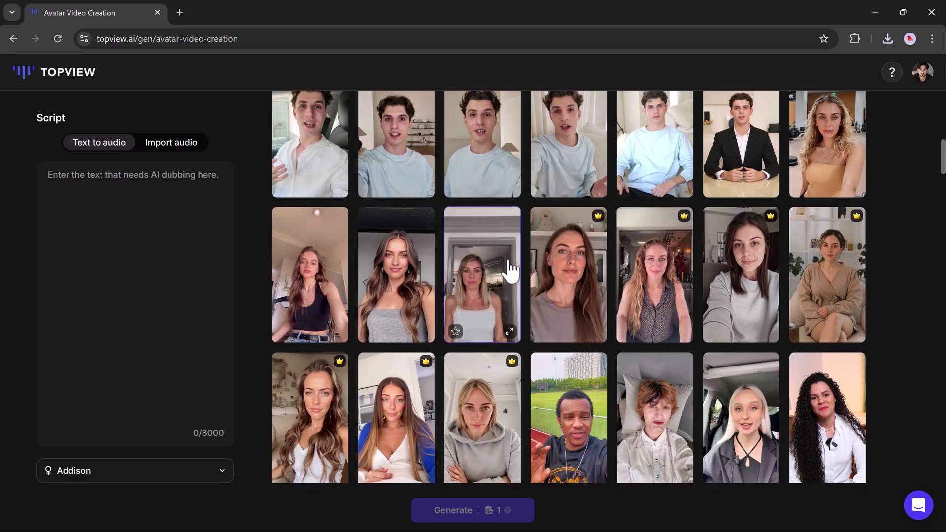
scroll(482, 322, down, 1)
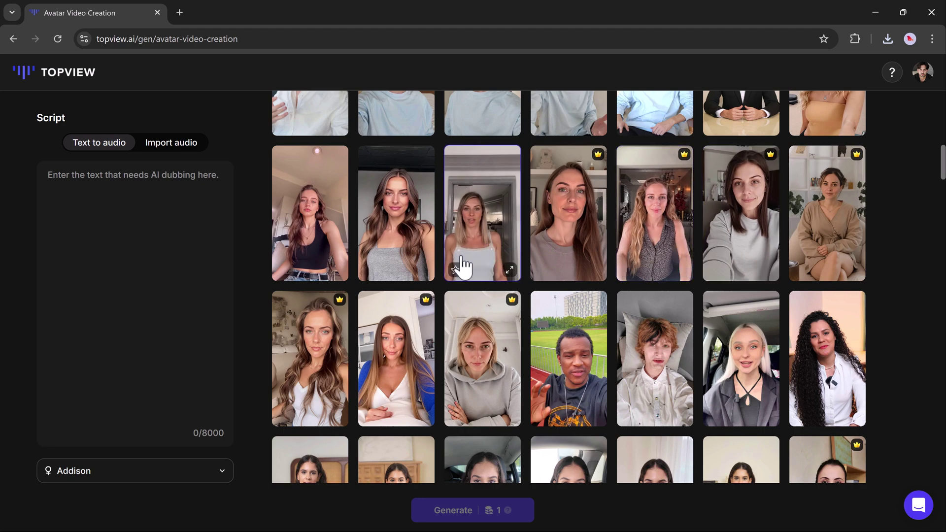
scroll(594, 367, down, 1)
scroll(595, 367, down, 1)
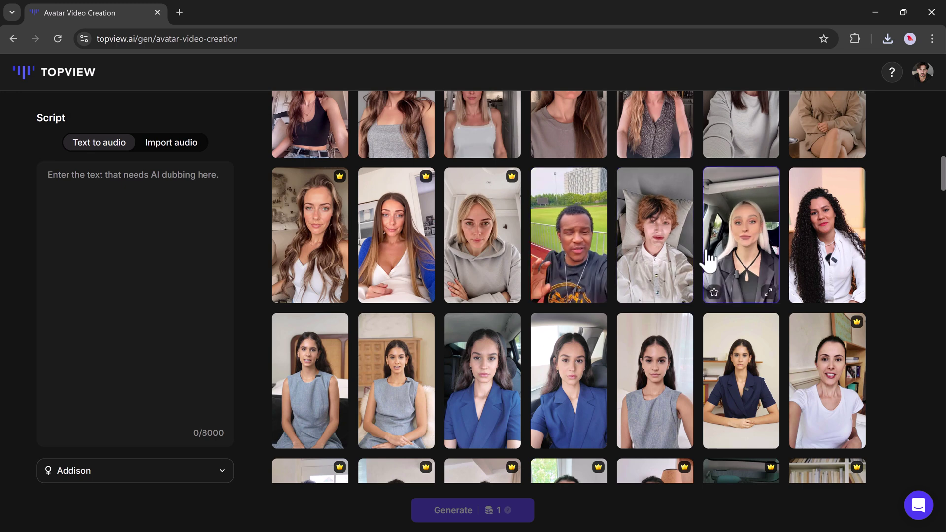
click(596, 262)
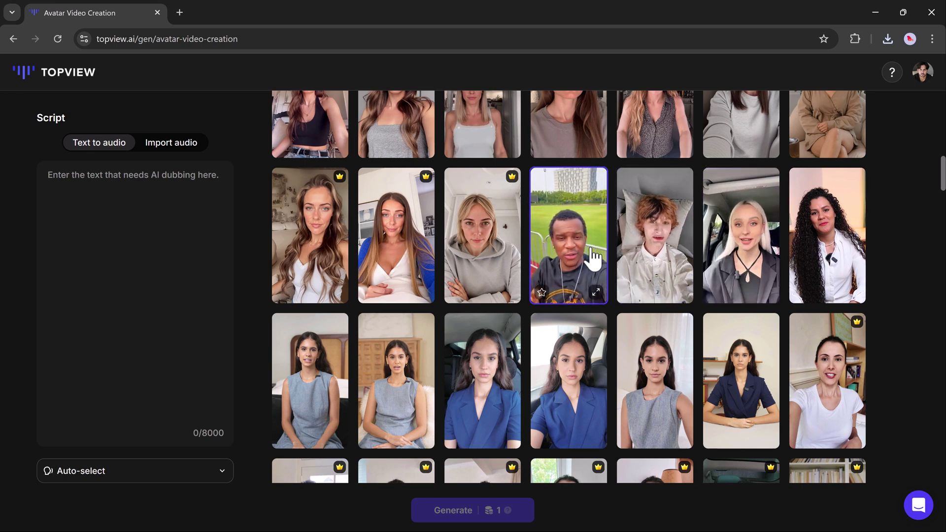
click(55, 212)
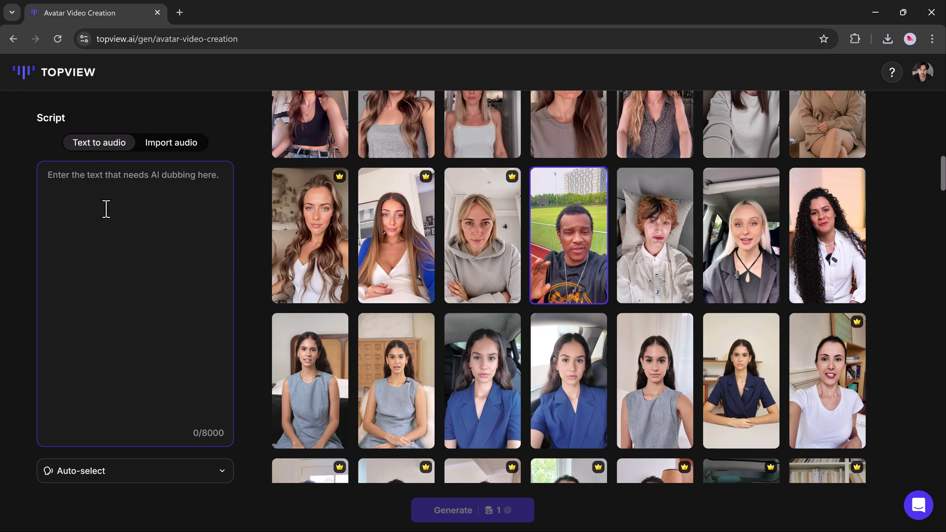
text(Meditation sharpens concentration by training the mind to remain focused on the present moment. This enhanced focus can improve productivity, decision-making, and the ability to complete tasks efficiently. People who meditate often report a greater sense of mental clarity, which helps them process information and solve problems more effectively.)
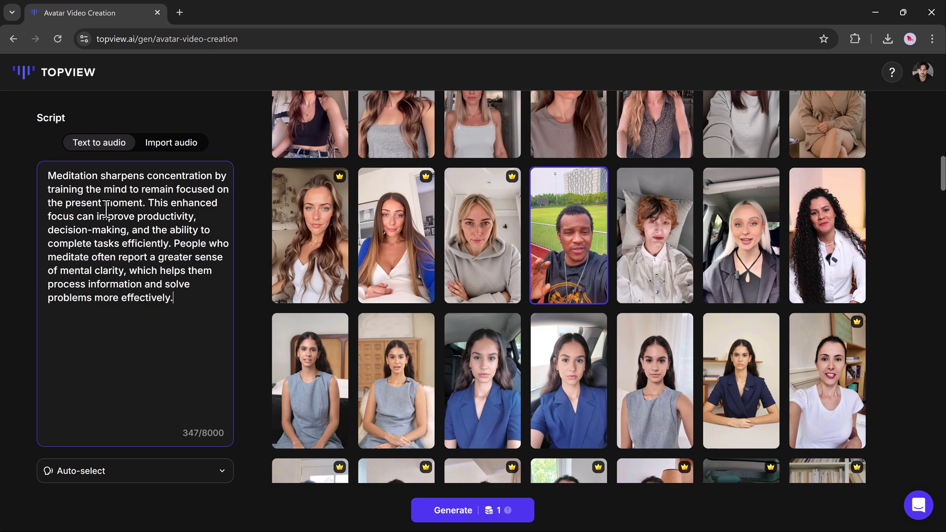
- Filter voices to Male, preview them, and pick Diego's young Brazilian-accented voice
click(220, 473)
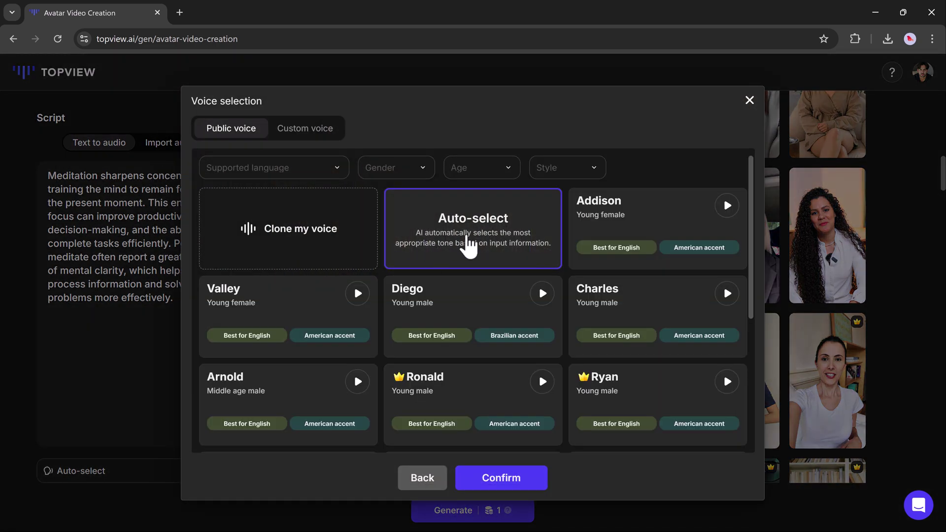
click(726, 206)
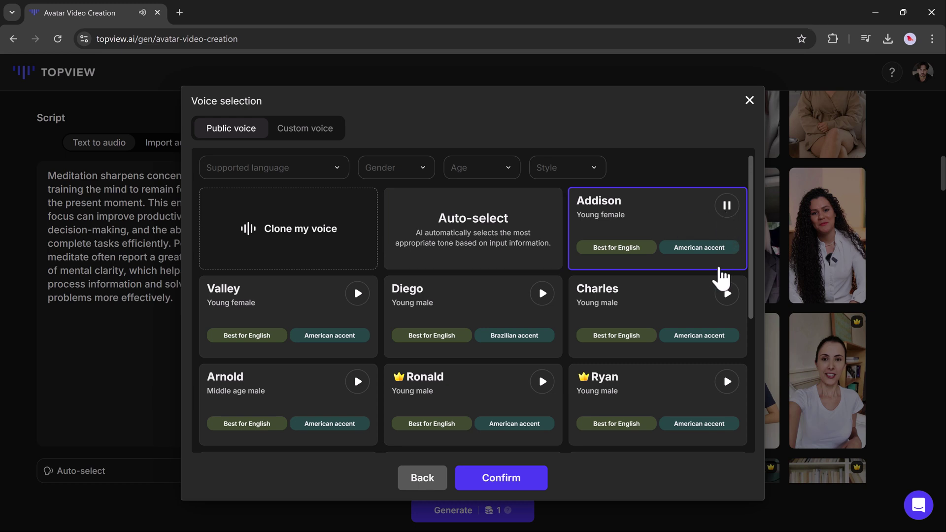
scroll(555, 338, down, 4)
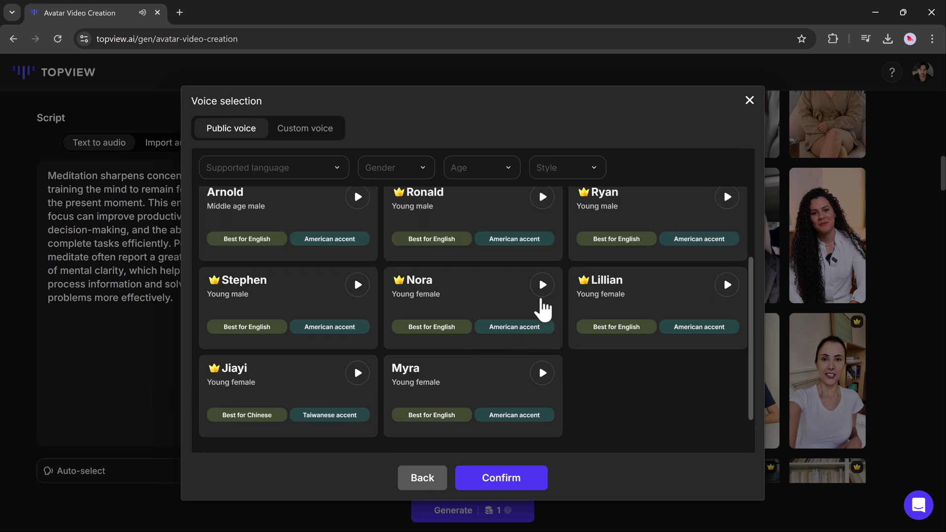
scroll(477, 335, up, 3)
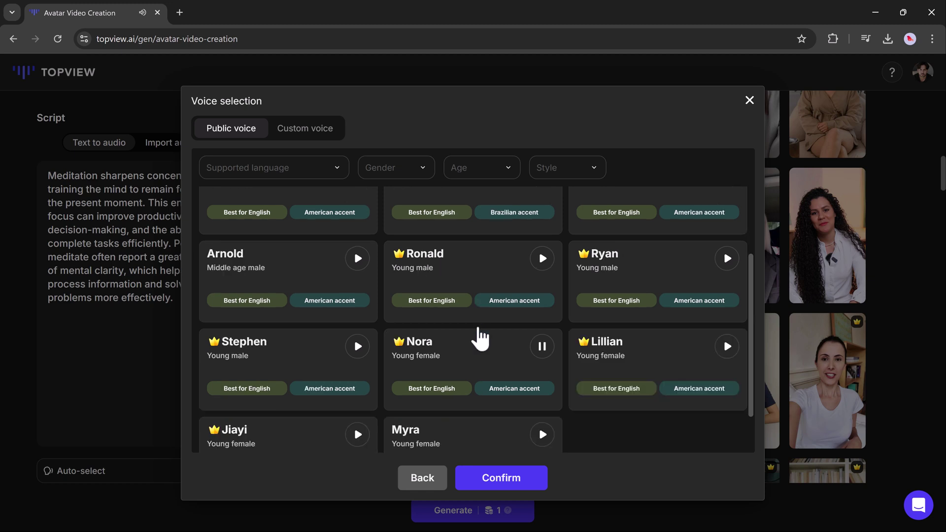
click(408, 175)
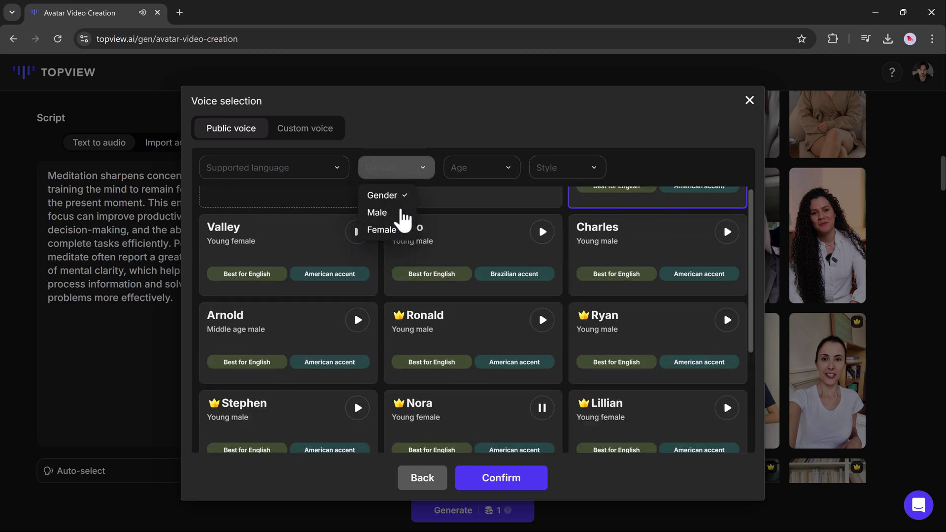
click(387, 213)
click(541, 206)
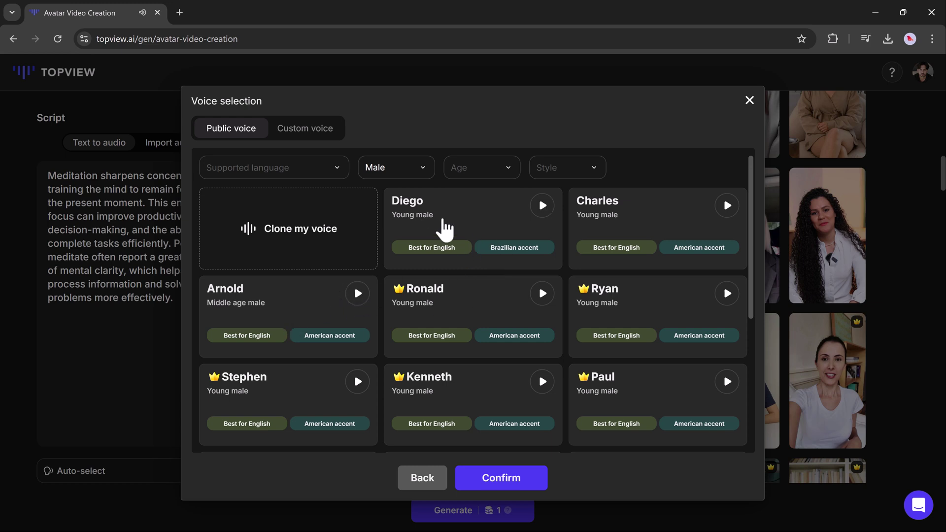
click(449, 224)
click(506, 480)
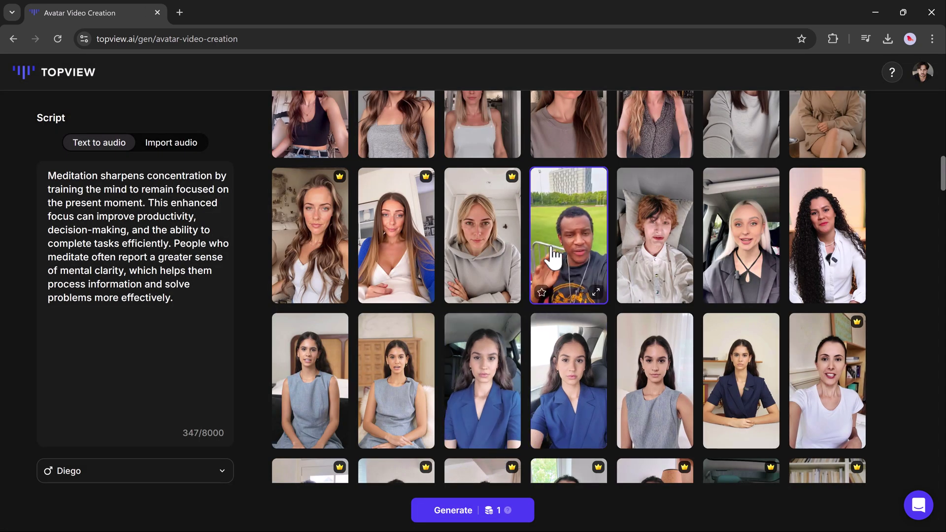
- Generate and export the meditation video with file name 'video' at 1080P
click(490, 500)
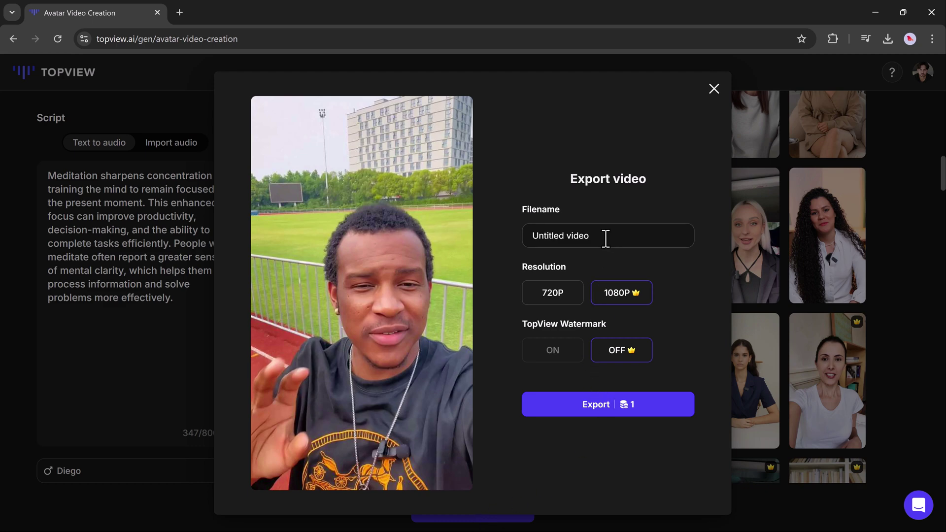
click(606, 239)
text(video)
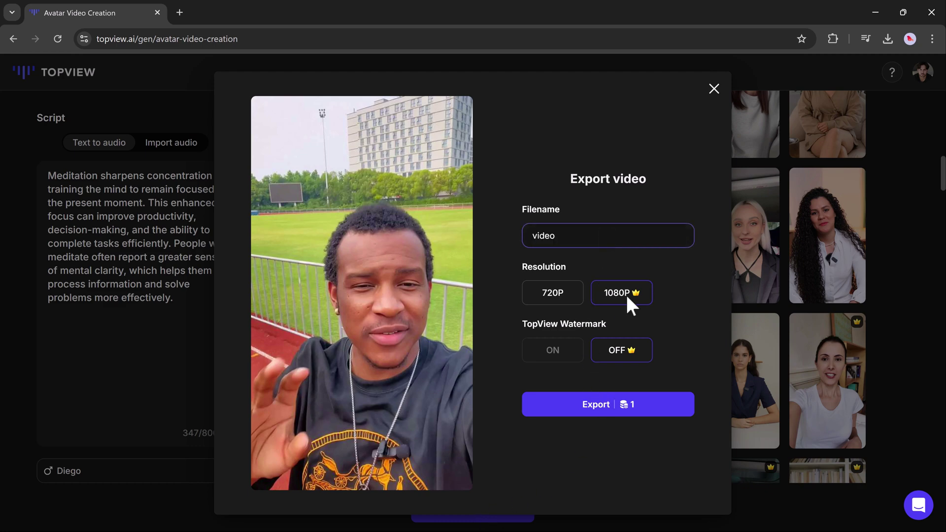
click(571, 294)
click(622, 295)
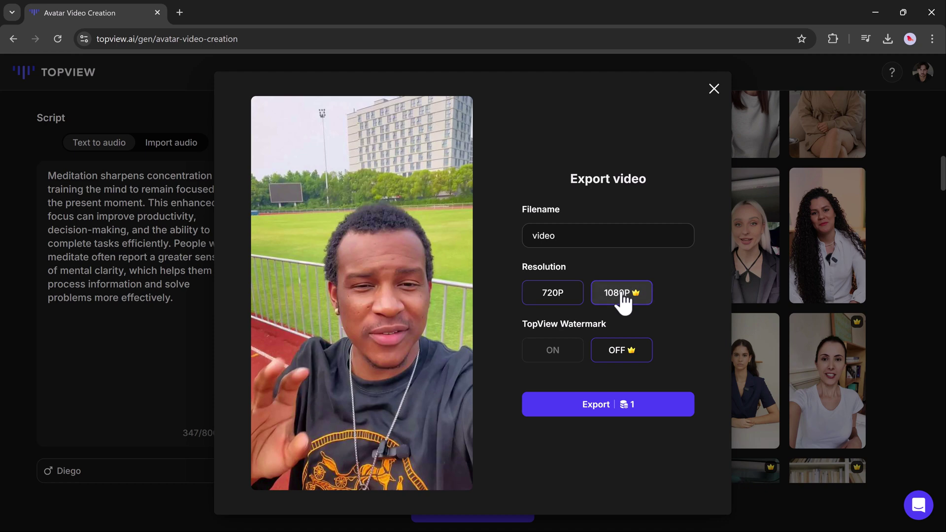
click(614, 418)
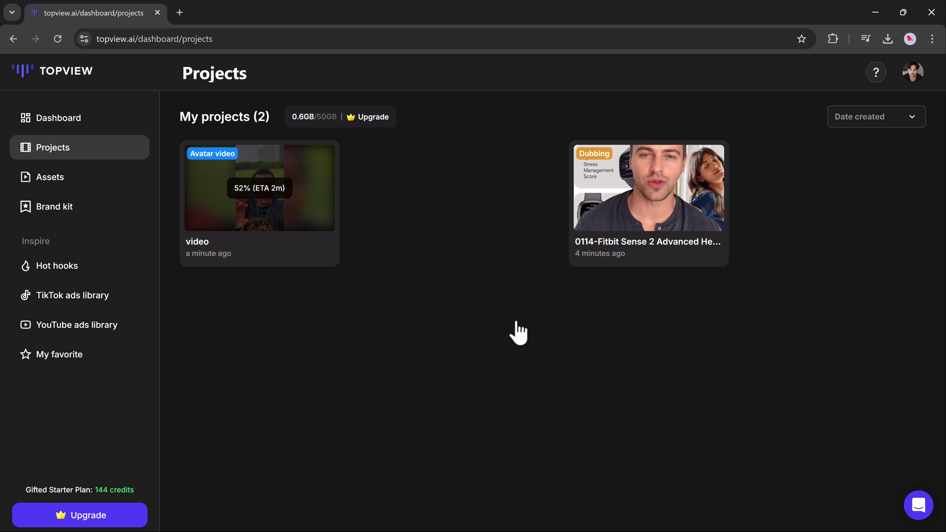
- Preview the finished avatar video, pause it, and download it as the 12.1 MB video.mp4
click(474, 282)
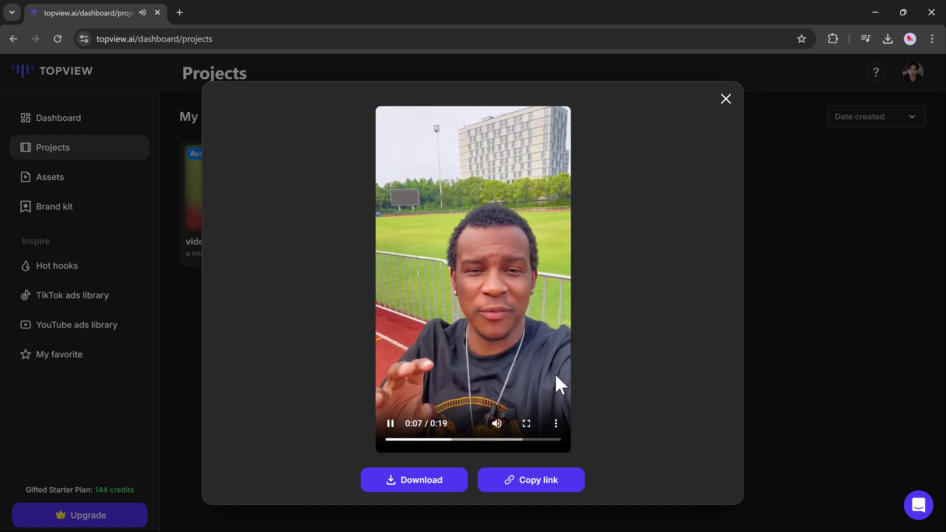
click(391, 423)
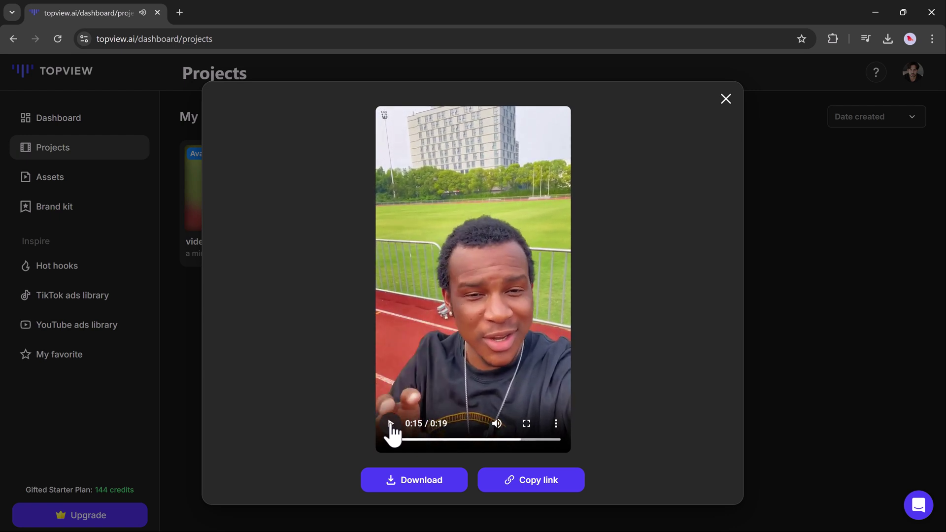
click(433, 478)
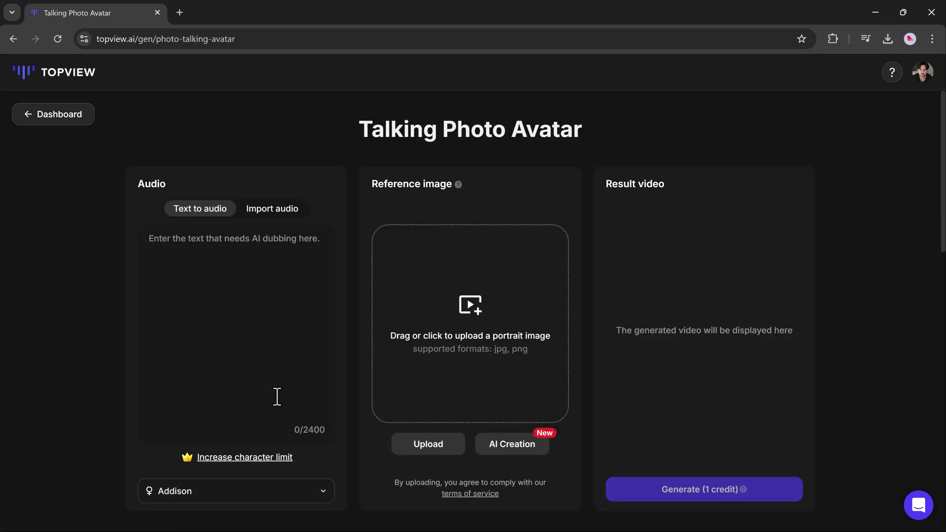
- Paste the meditation paragraph into the Text to audio script box
click(223, 275)
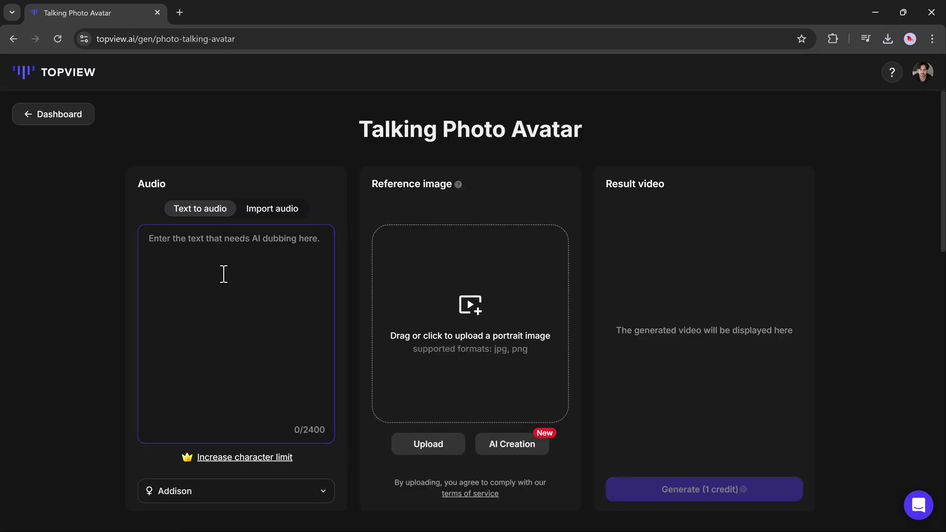
click(275, 213)
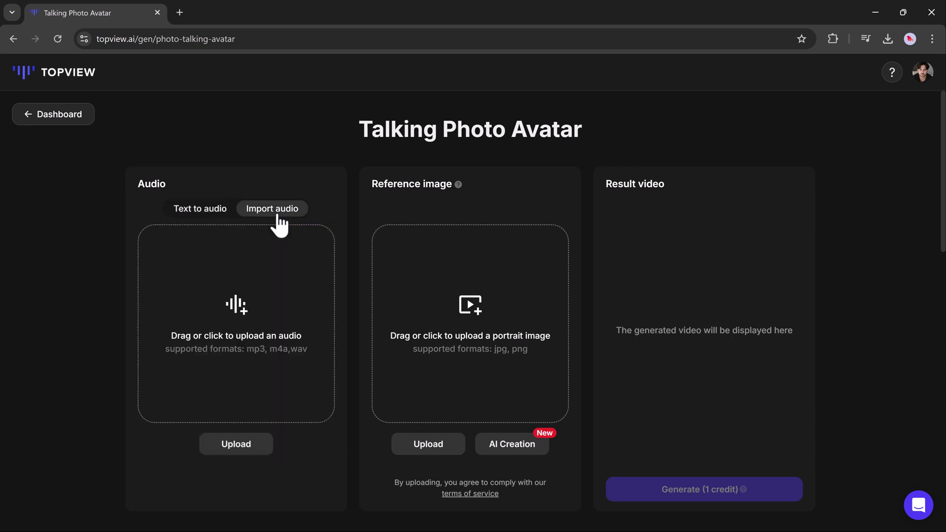
click(211, 213)
click(222, 263)
text(Meditation sharpens concentration by training the mind to remain focused on the present moment. This enhanced focus can improve productivity, decision-making, and the ability to complete tasks efficiently. People who meditate often report a greater sense of mental clarity, which helps them process information and solve problems more effectively.)
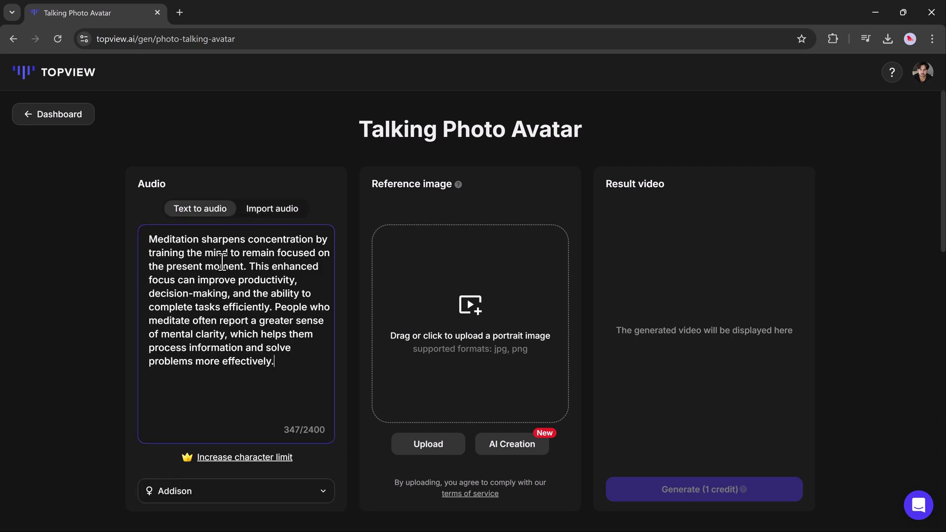
- Upload the bearded man's portrait photo and generate the talking photo video for 1 credit
click(485, 333)
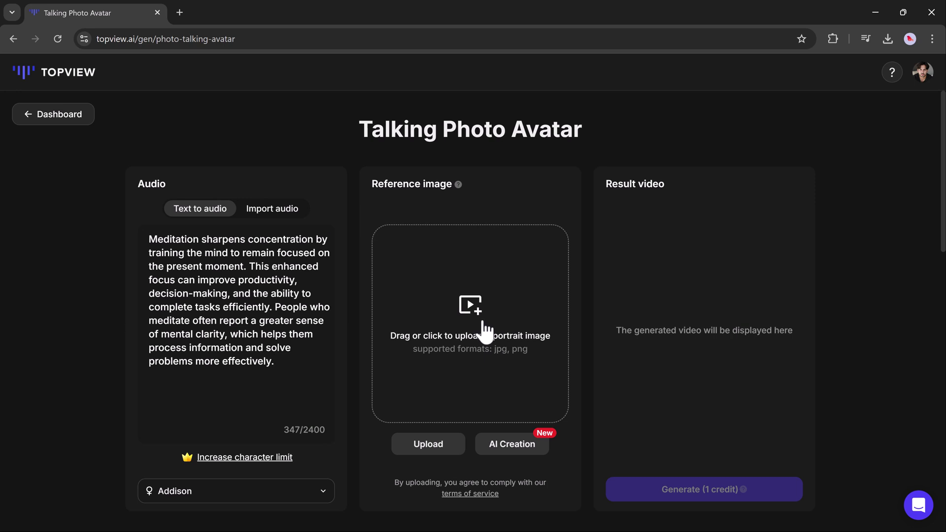
double_click(137, 113)
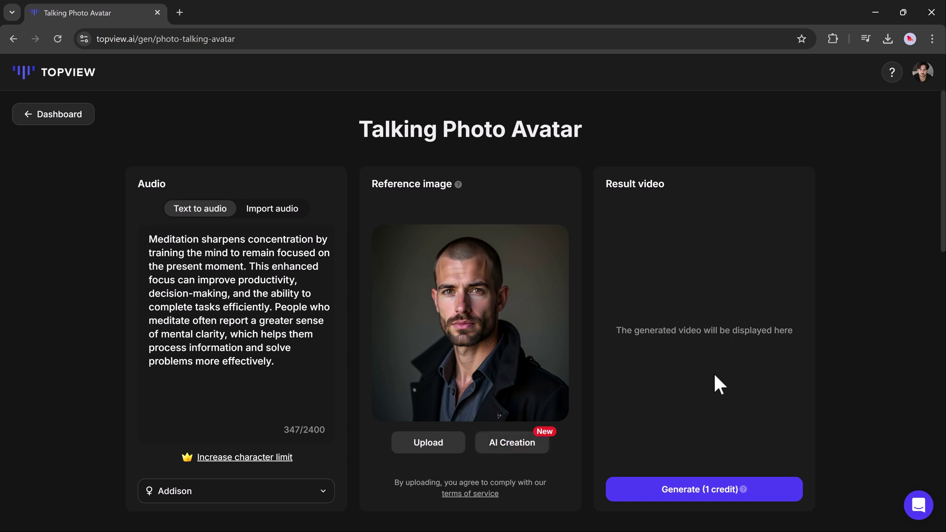
click(728, 489)
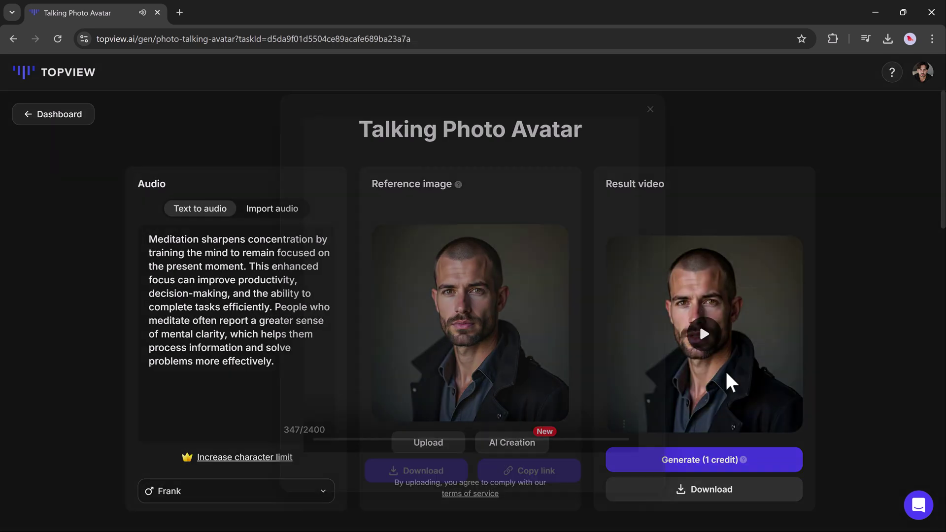
- Play and pause the 0:19 talking photo result, close the preview, and return to the dashboard
click(727, 382)
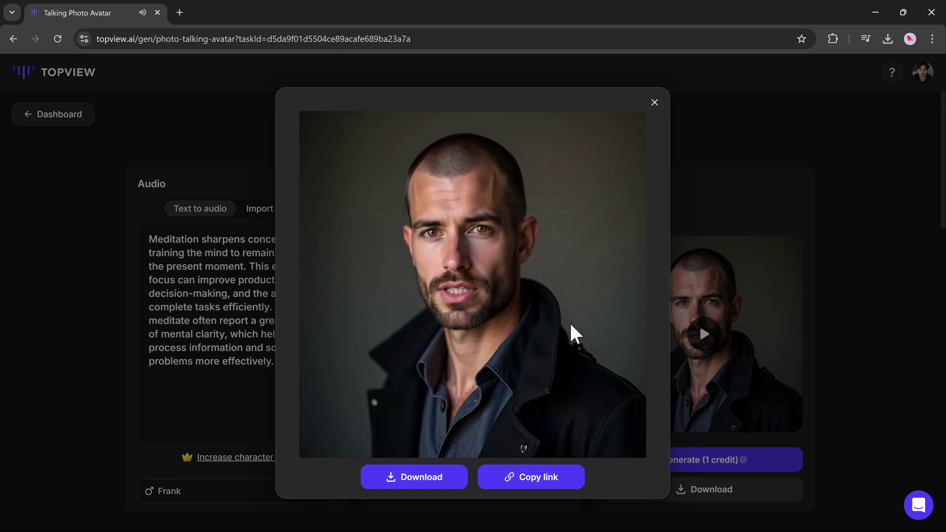
click(473, 312)
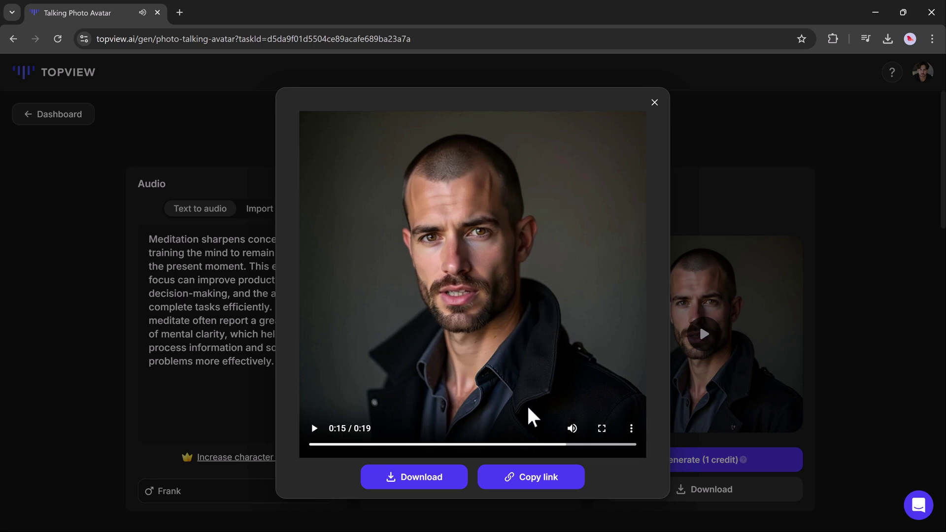
click(654, 103)
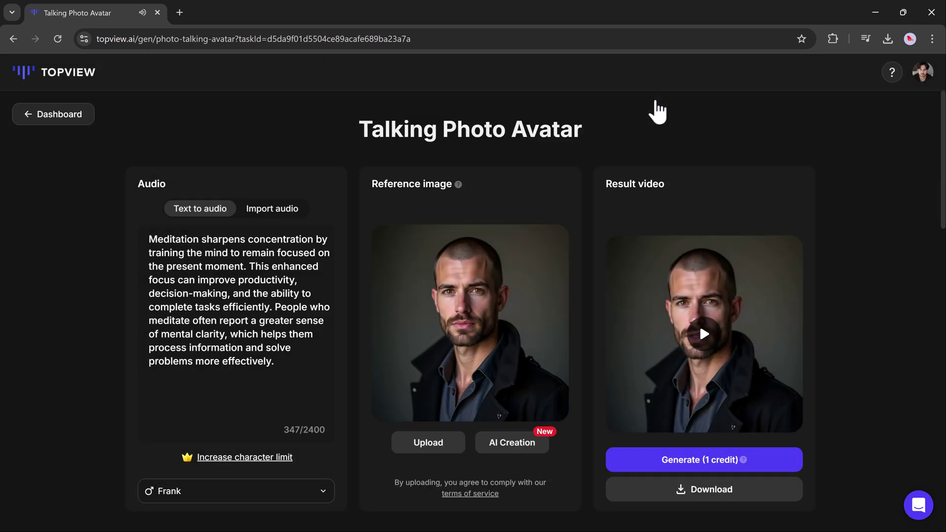
click(51, 120)
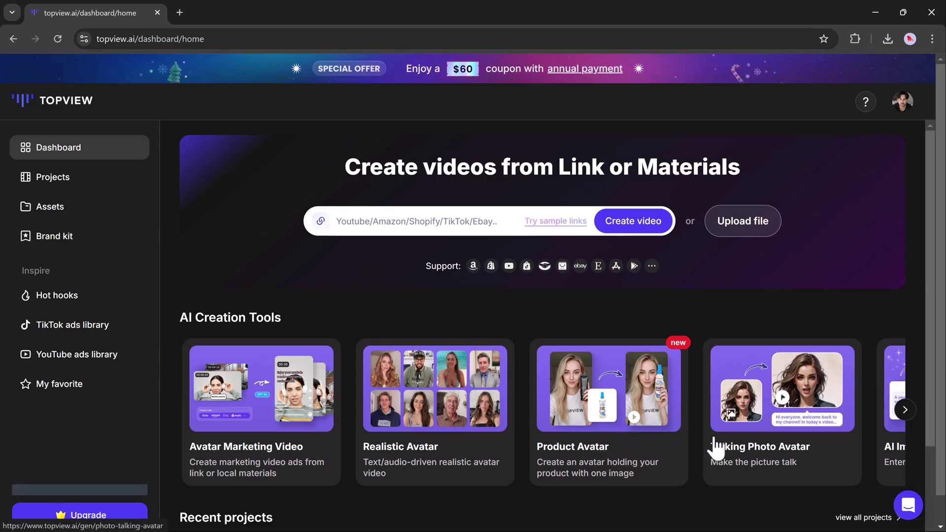
- Scroll the AI Creation Tools carousel to the Video Script Extractor card and open it
scroll(717, 447, right, 5)
scroll(717, 447, right, 8)
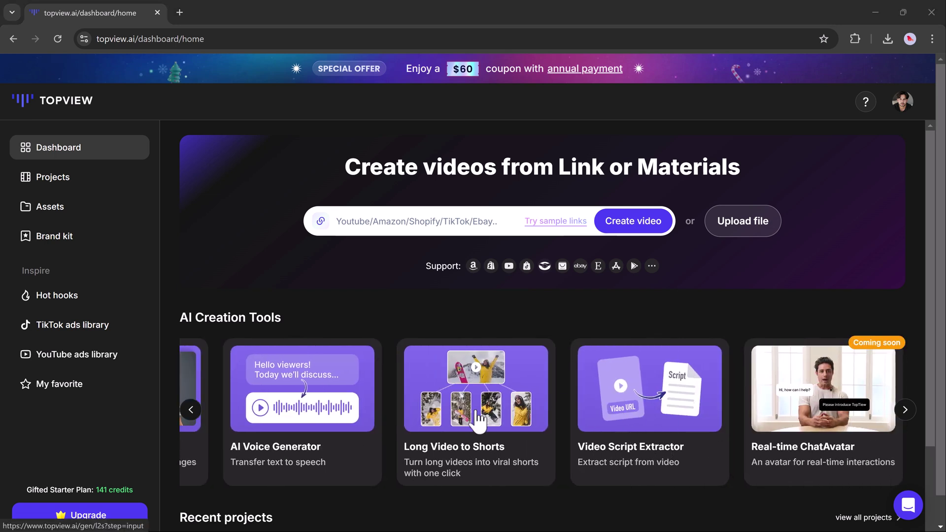
click(675, 421)
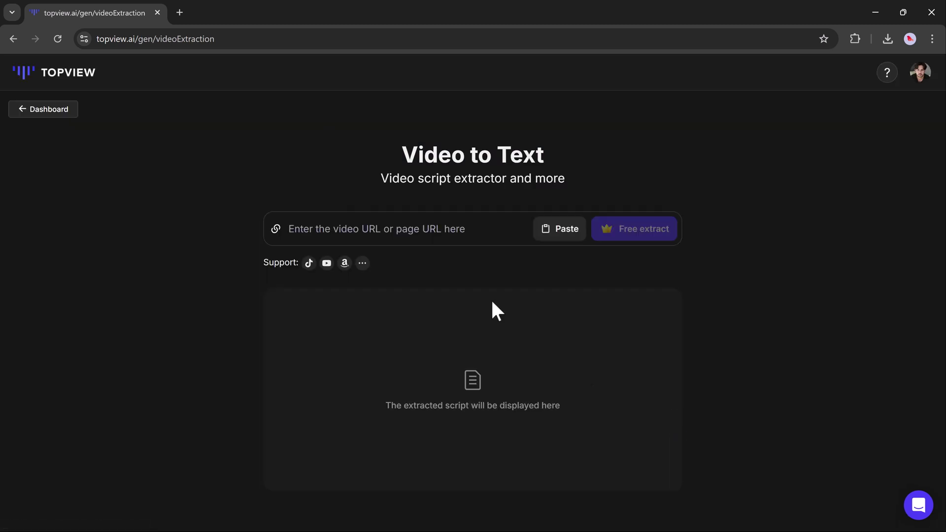
- Paste the YouTube link, run Free extract, and scroll through the OEM-key transcript
click(368, 229)
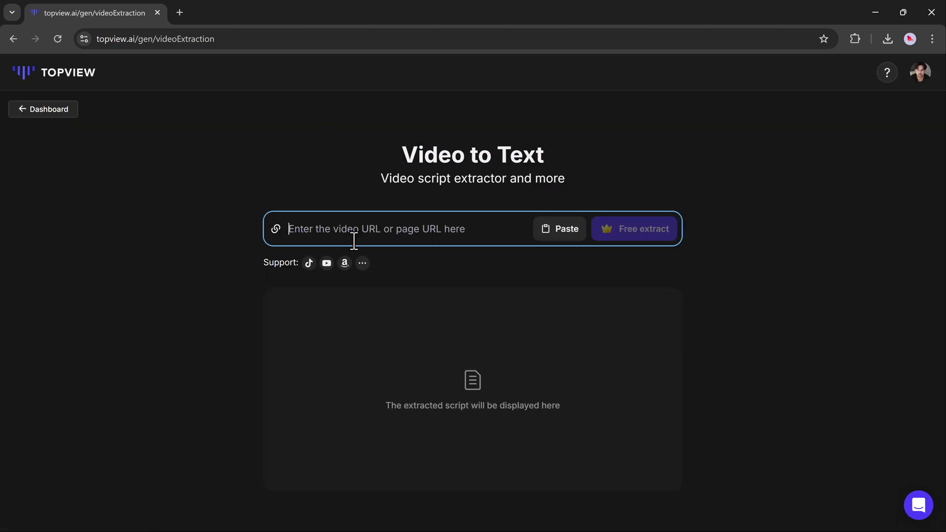
click(326, 264)
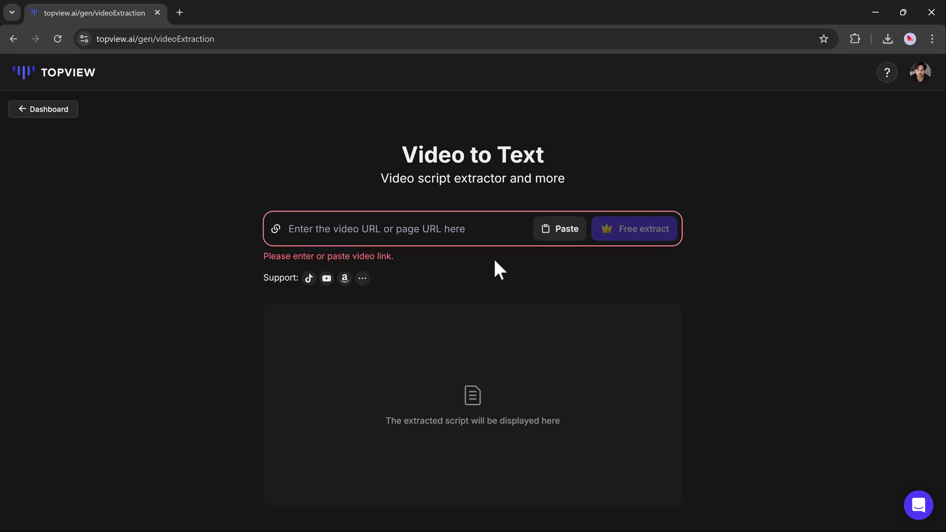
click(569, 231)
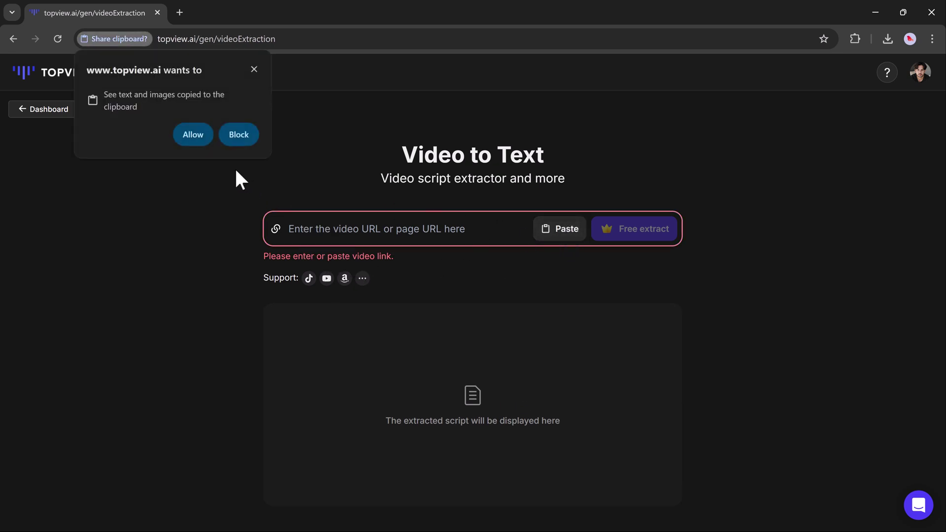
click(180, 136)
text(https://youtu.be/3BqdLXv4Scs?si=wcO5DzfTsolrXyRW)
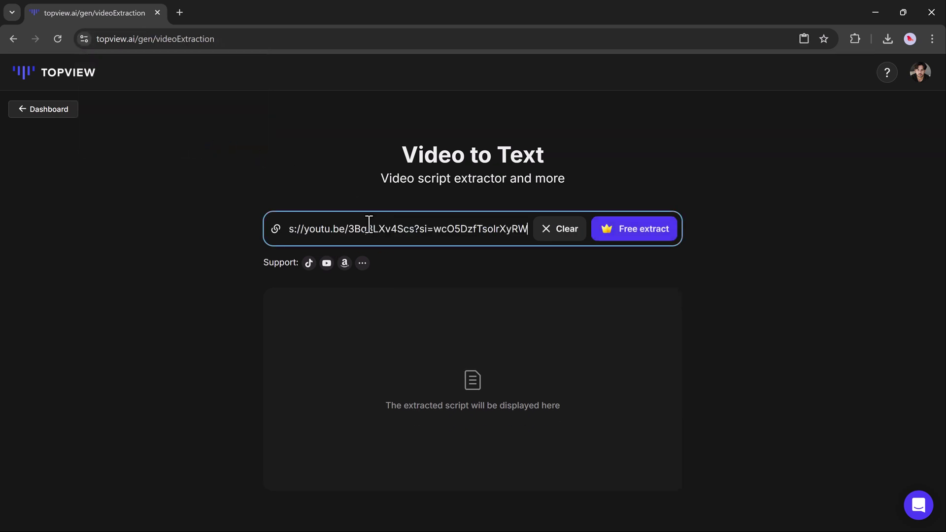
click(646, 229)
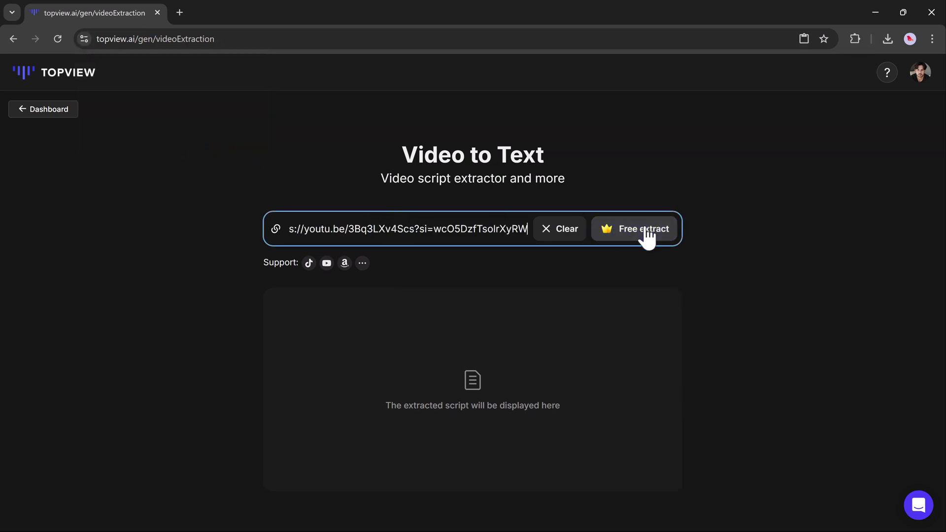
click(646, 229)
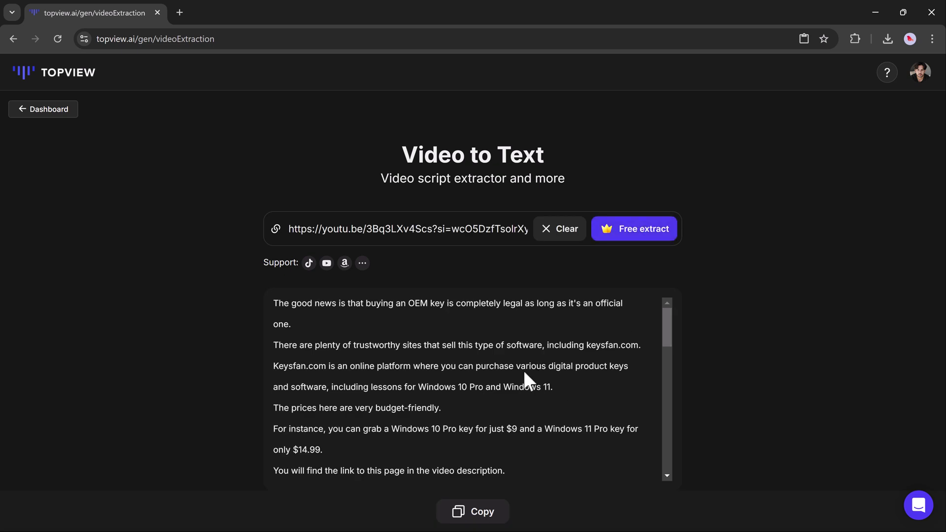
scroll(523, 370, down, 6)
scroll(523, 374, down, 10)
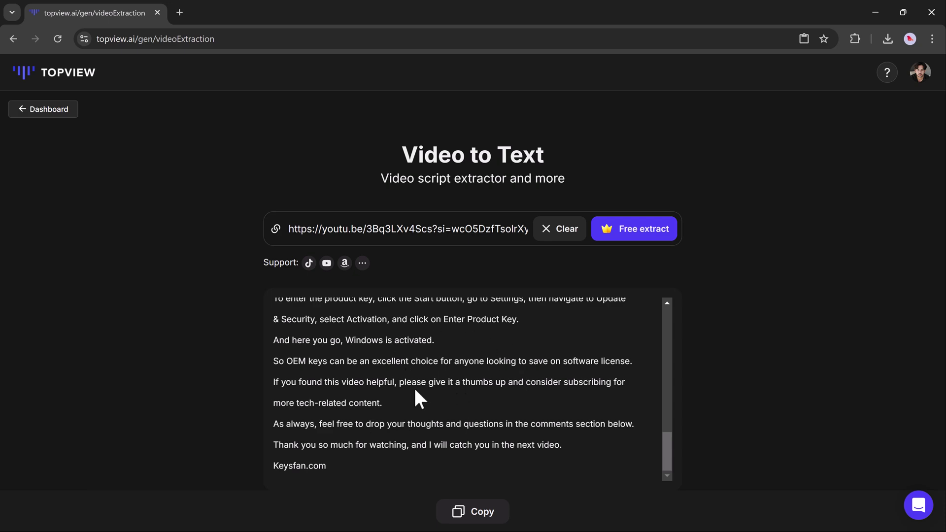
scroll(415, 391, up, 15)
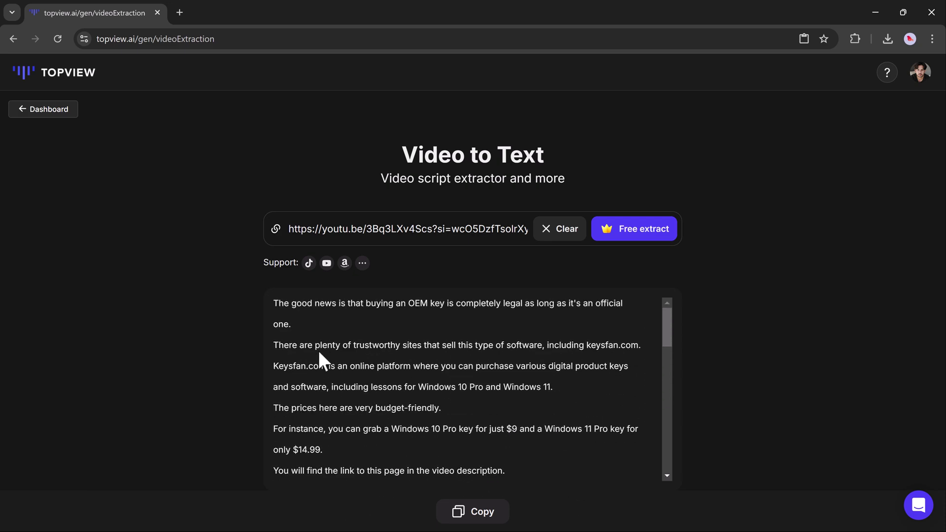